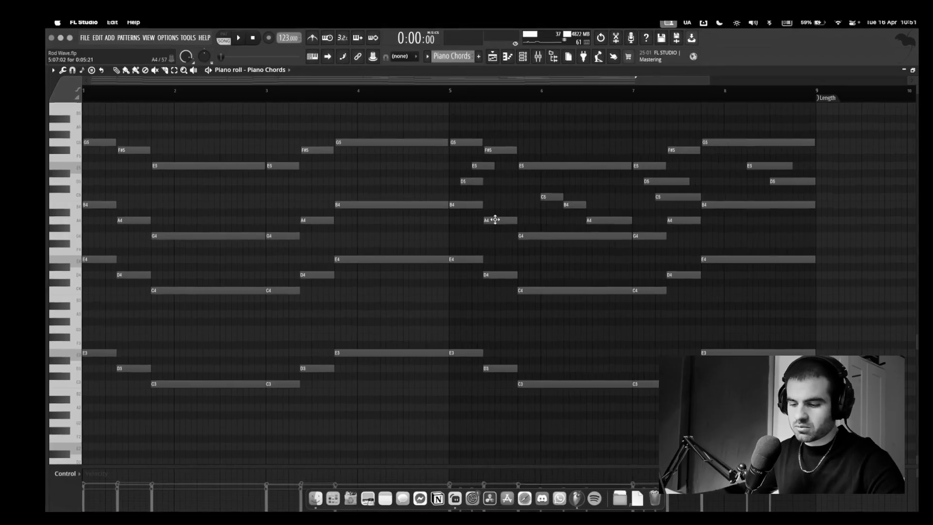
Select all notes in the Piano Chords piano roll and delete them
key(super+a)
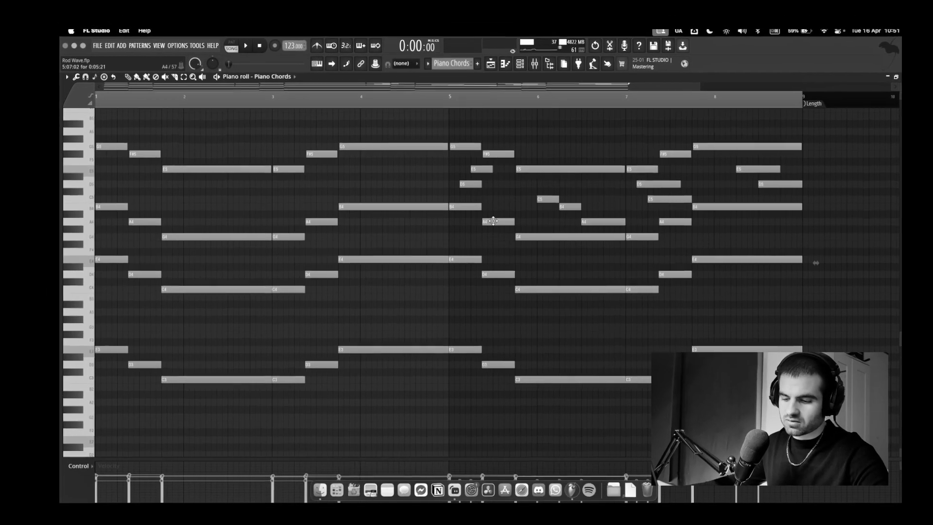
key(Delete)
Draw E4, D4 and C4 notes, legato them together and play them back
click(165, 260)
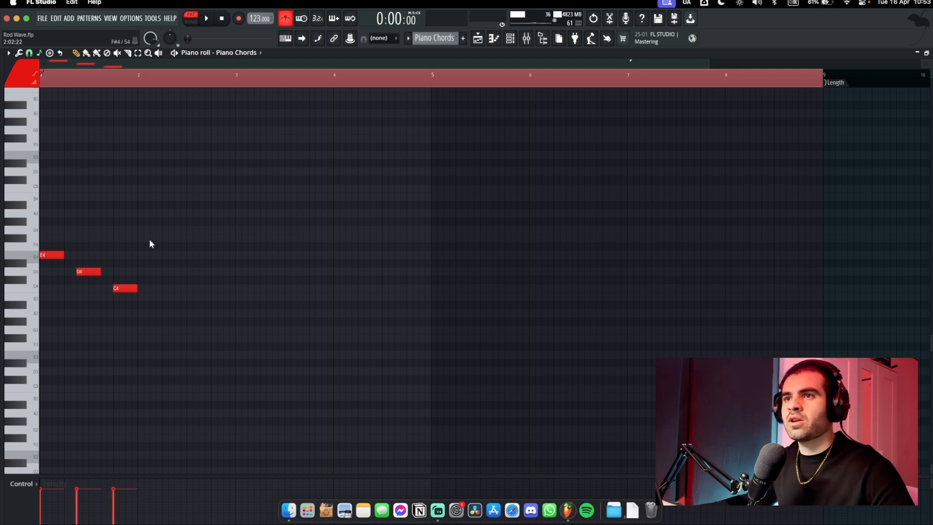
drag(120, 232, 305, 243)
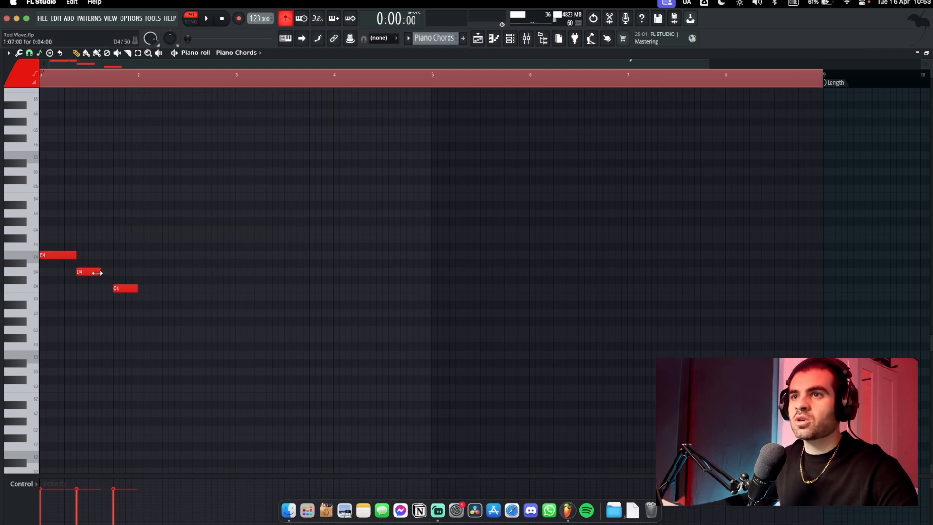
key(ctrl+l)
key(space)
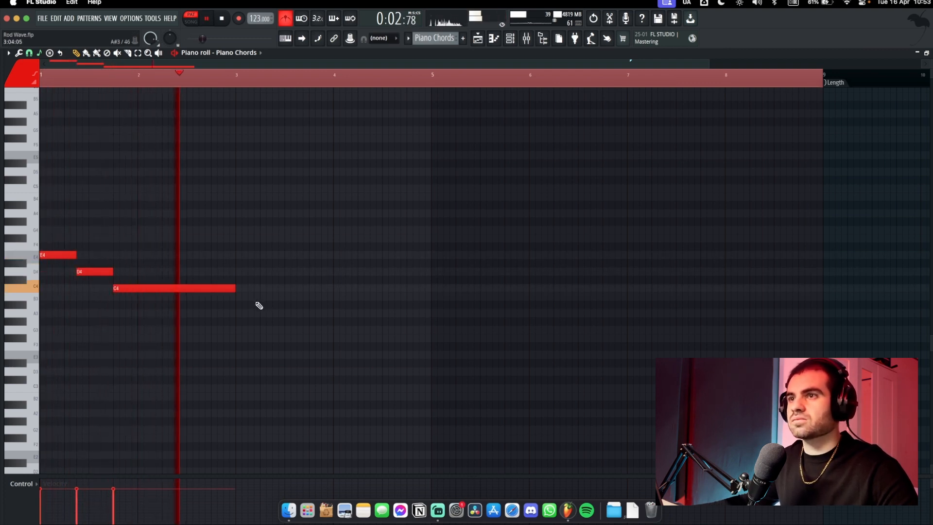
key(space)
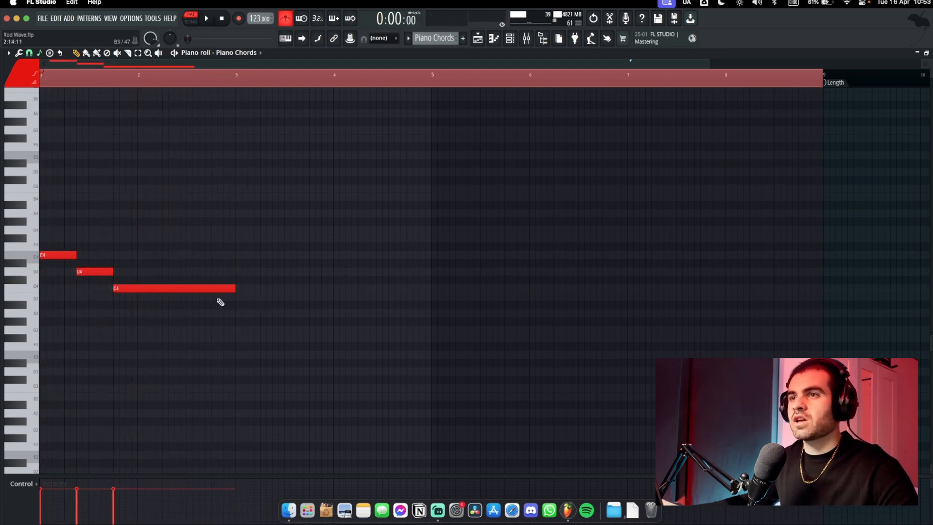
Repeat the notes after the existing ones and end the loop at bar 5
key(ctrl+v)
key(space)
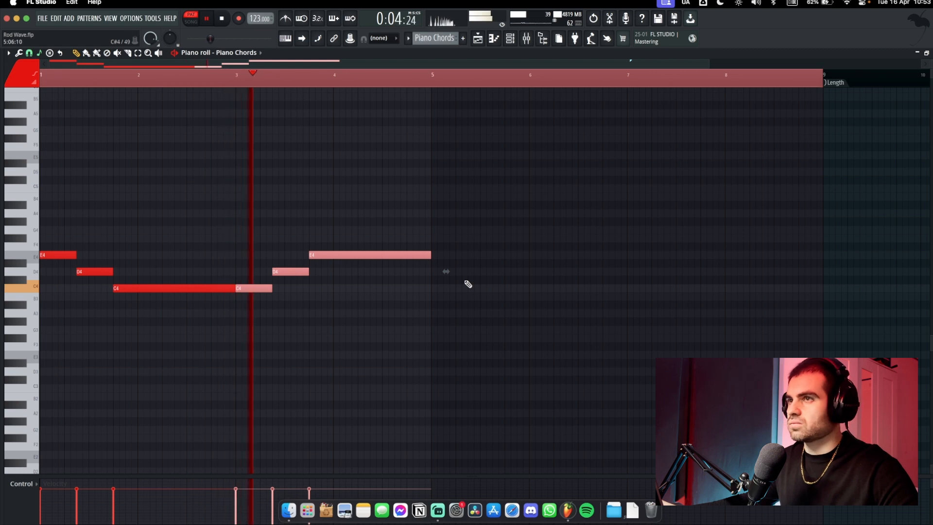
right_click(654, 77)
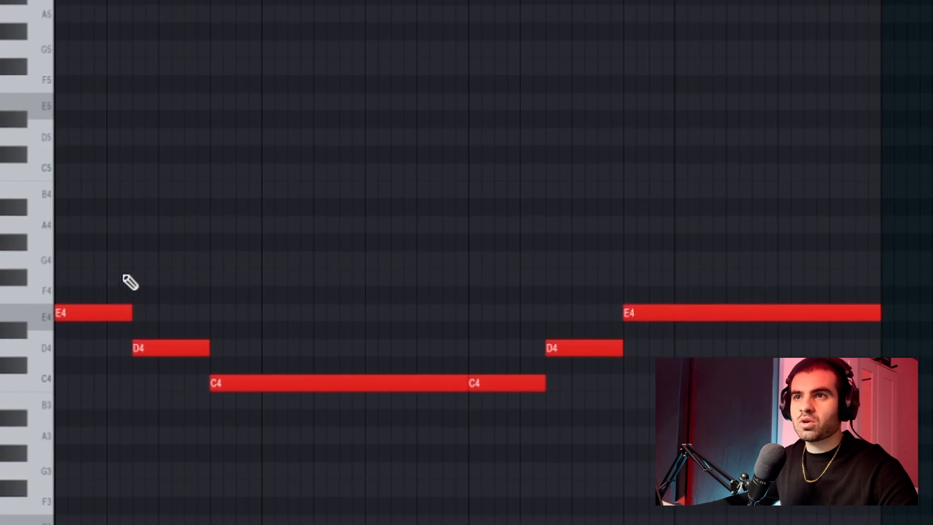
Stack G4–B4 on E4, F#4–A4 on D4, and E4–G4 on C4, then play the chords
click(49, 230)
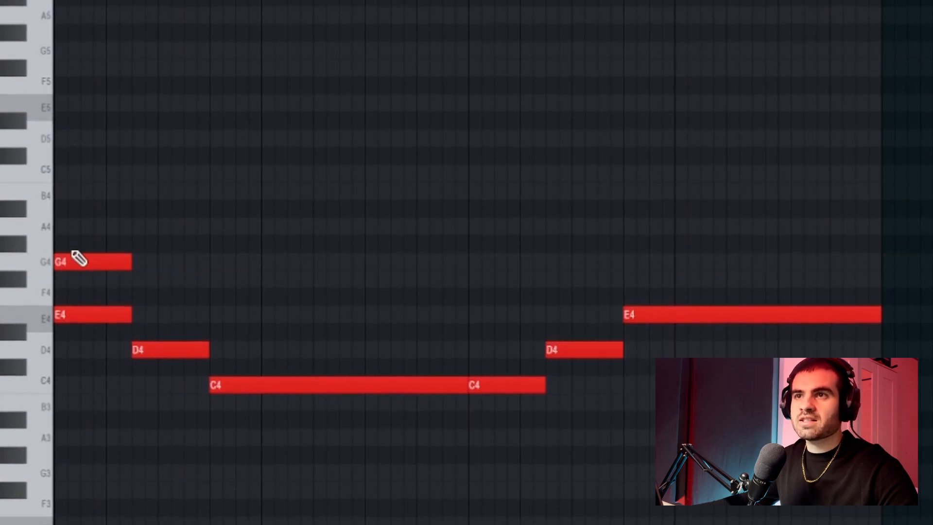
click(92, 191)
drag(91, 192, 55, 192)
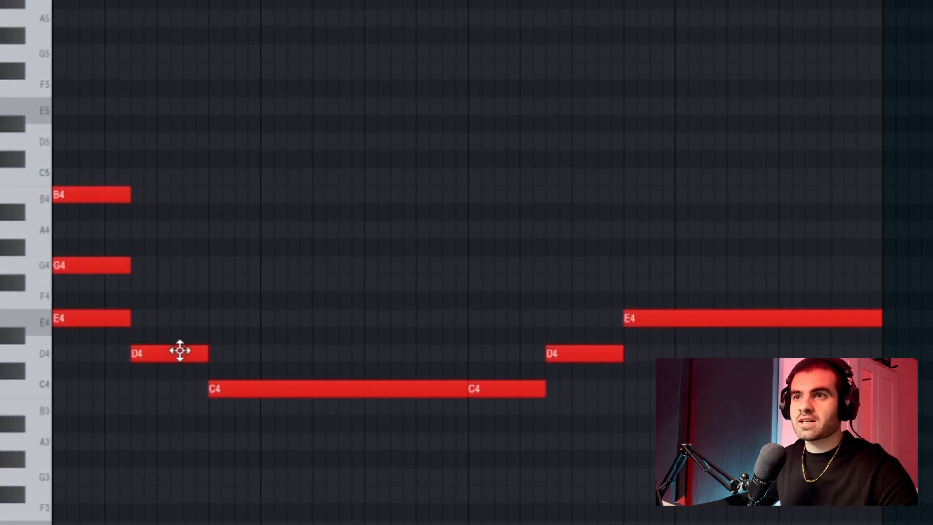
click(131, 287)
click(141, 235)
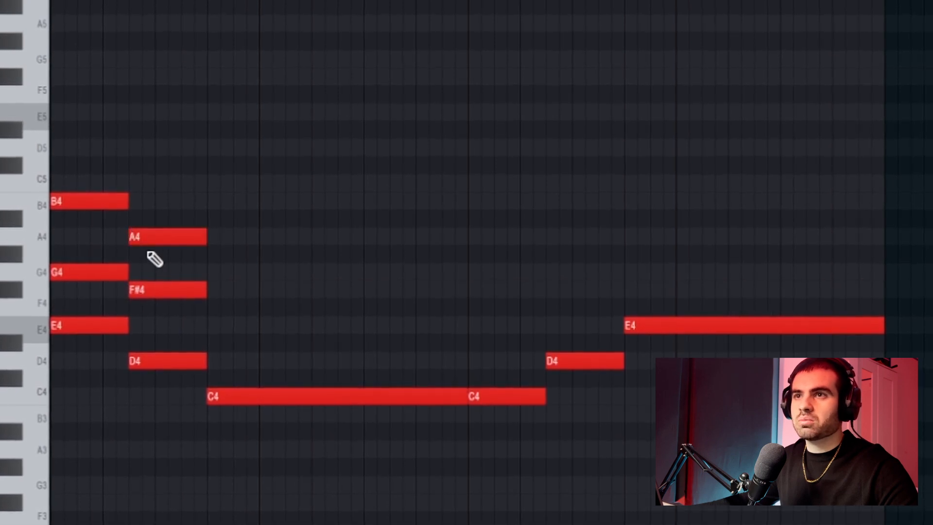
click(210, 327)
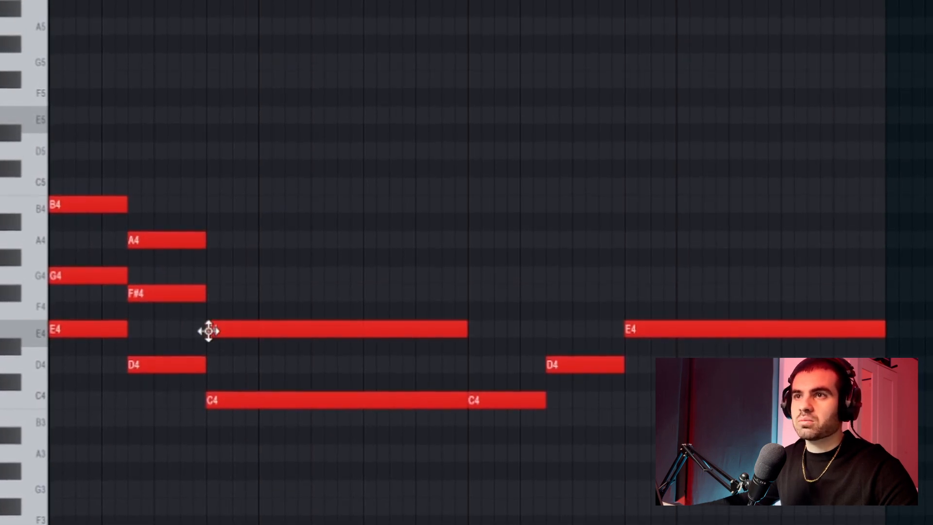
click(213, 277)
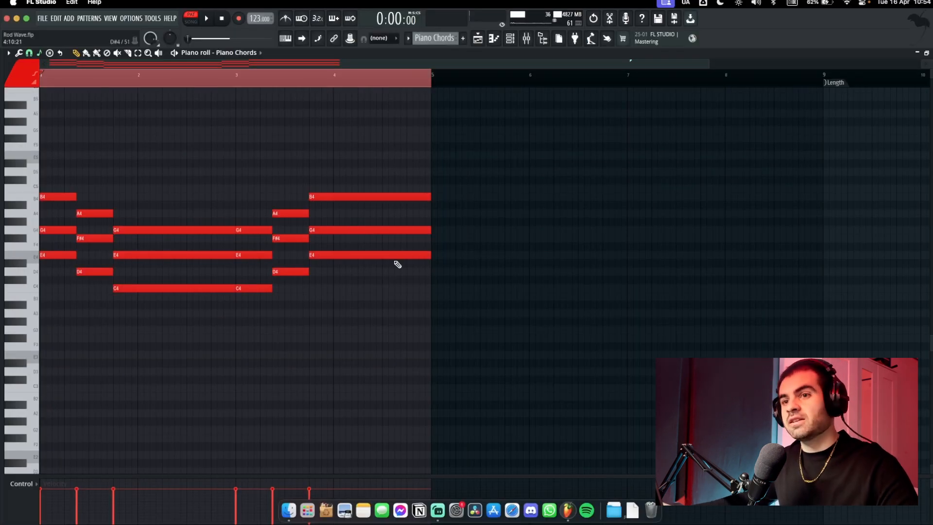
key(space)
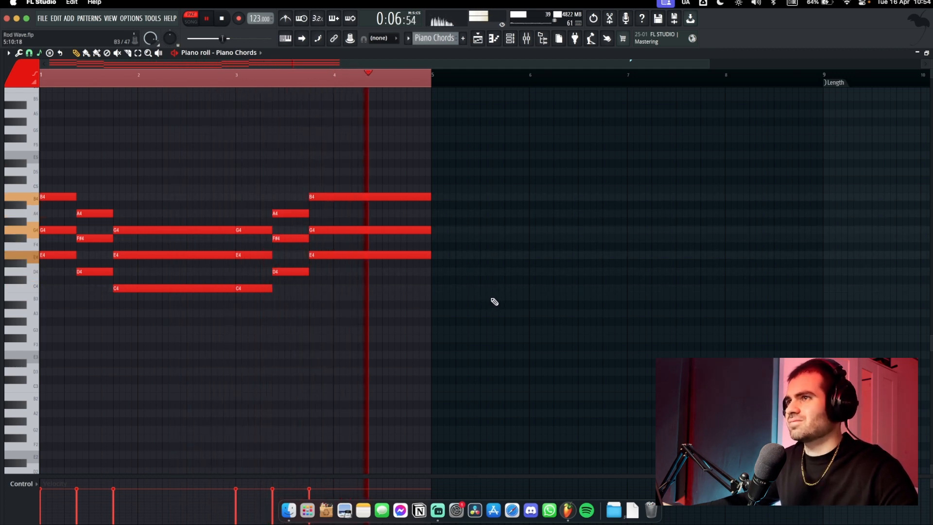
key(space)
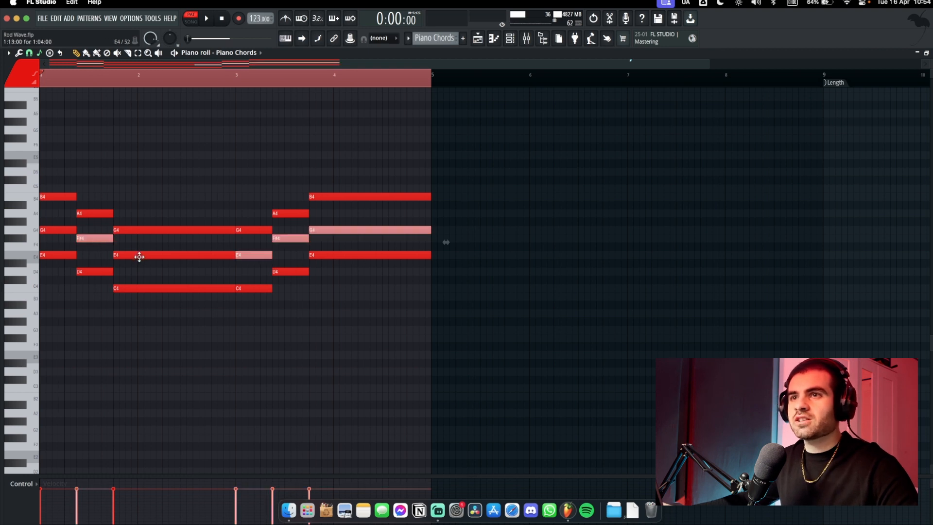
Raise each chord's middle note one octave and remove an accidentally placed note
shift+click(140, 257)
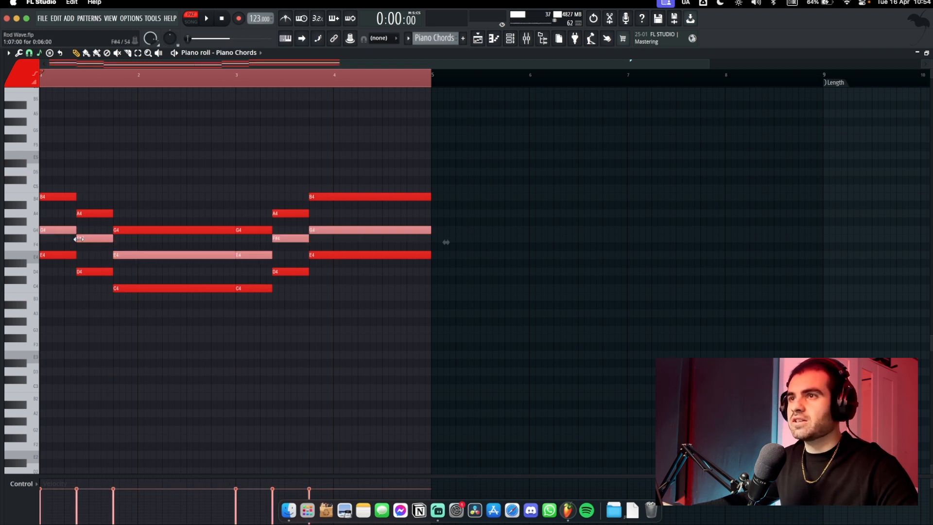
key(ctrl+Up)
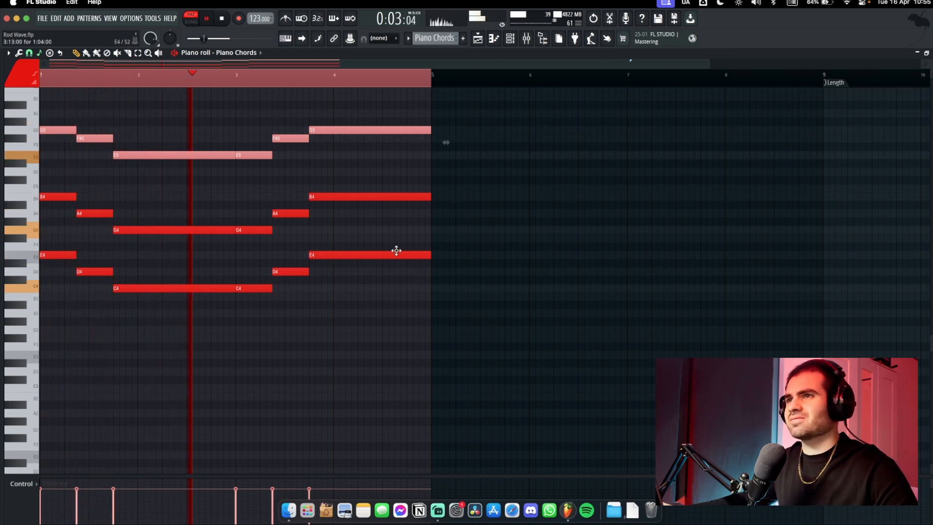
click(517, 237)
right_click(518, 238)
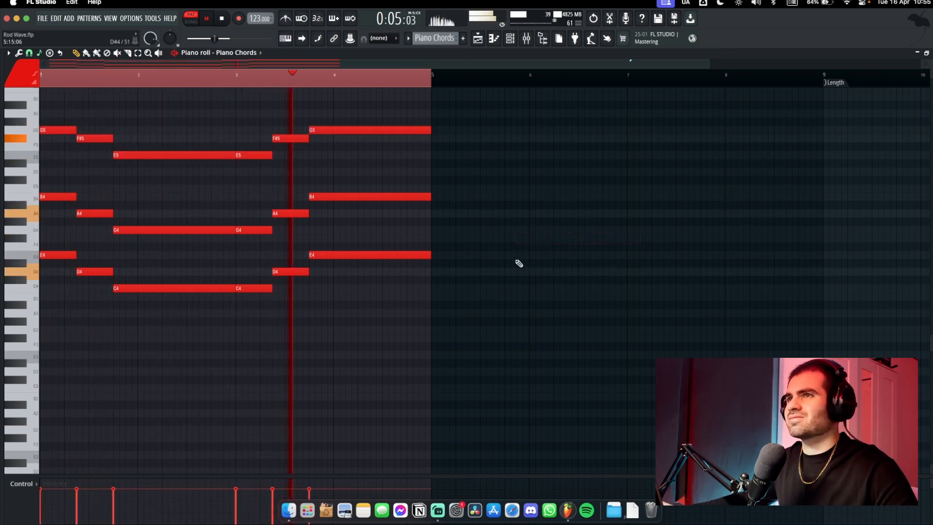
key(space)
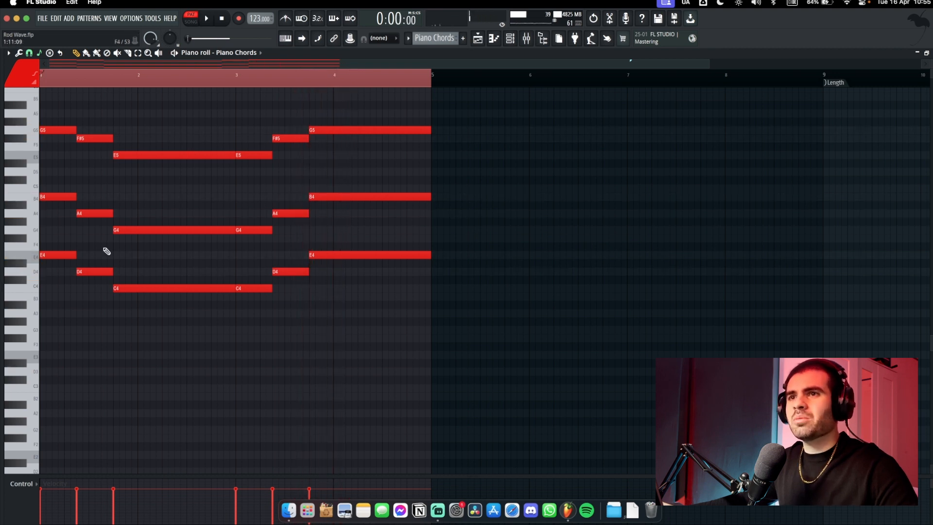
Double the E4, D4, C4 bass notes an octave lower and play the revoiced progression
drag(60, 237, 190, 311)
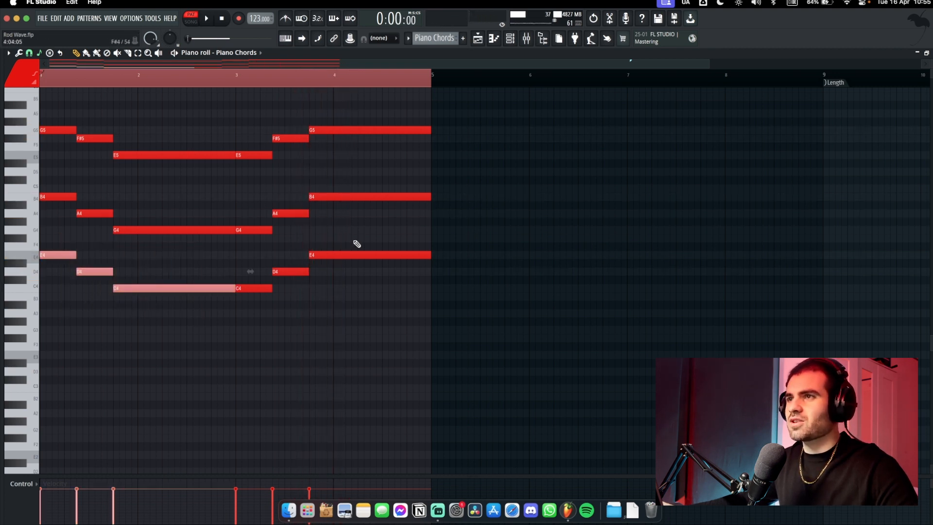
drag(354, 233, 249, 290)
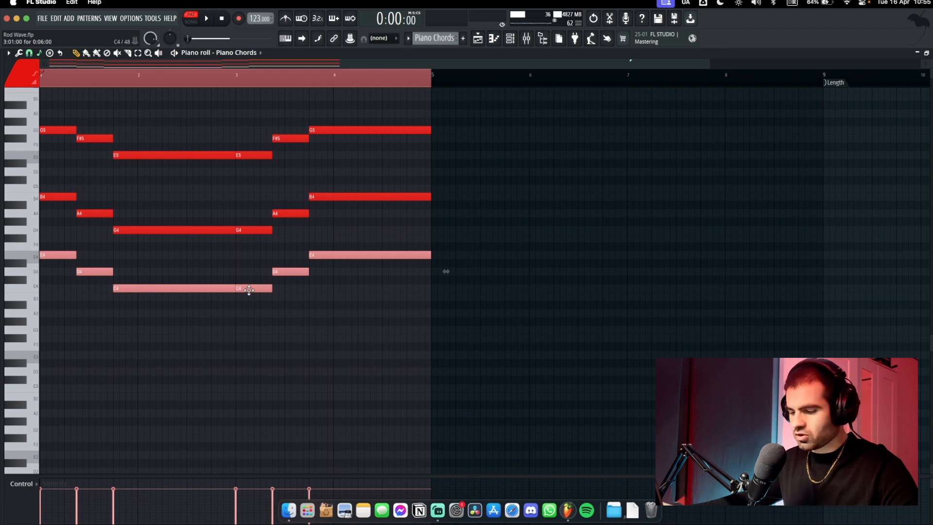
key(ctrl+Down)
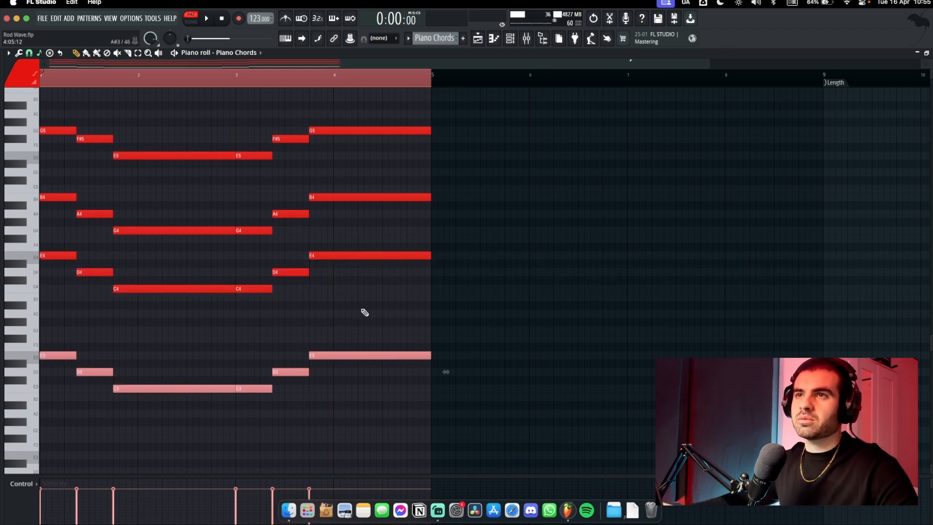
key(space)
key(ctrl+d)
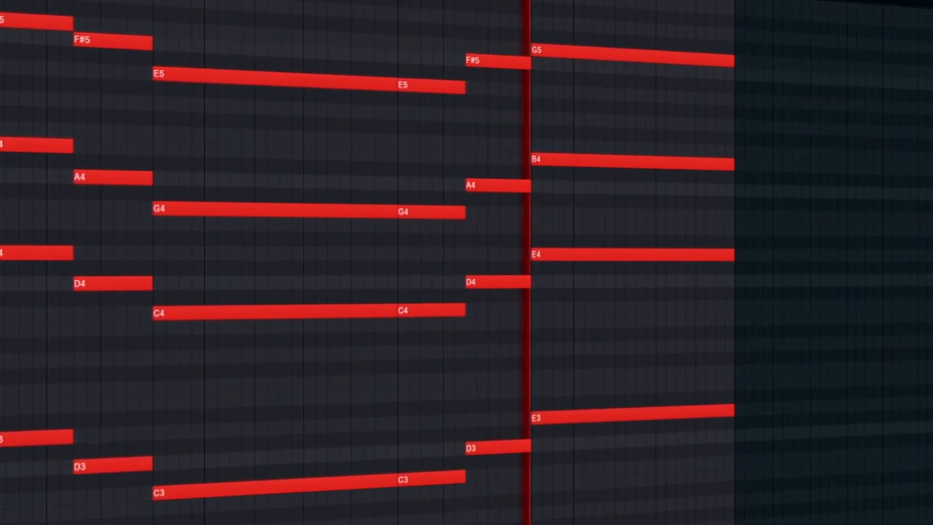
key(space)
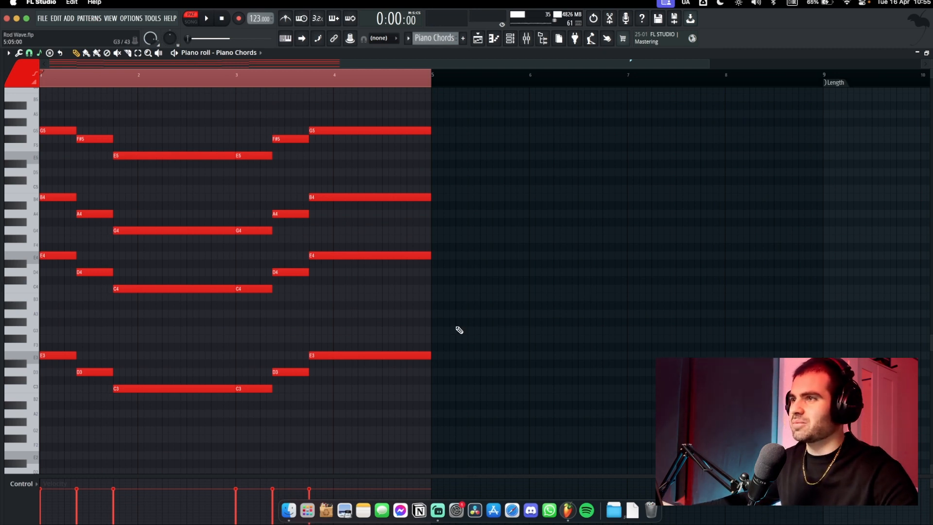
scroll(307, 318, up, 2)
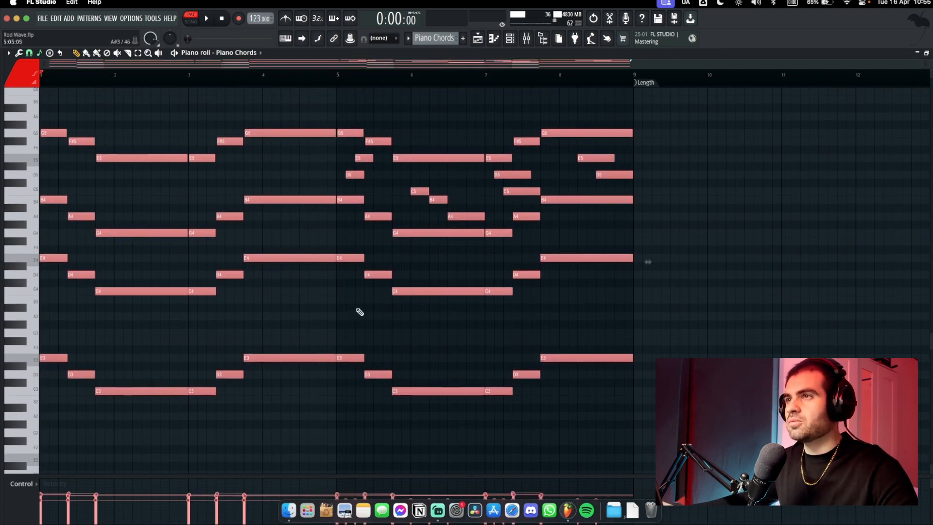
Enlarge the velocity lane, undo a flattening of velocities, select all notes, and open the randomizer
key(ctrl+a)
scroll(340, 273, down, 2)
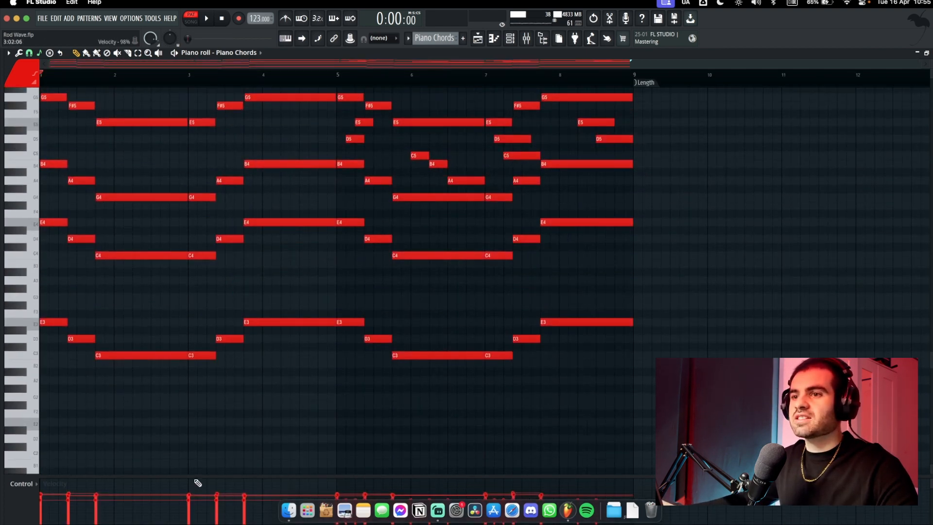
drag(198, 475, 340, 310)
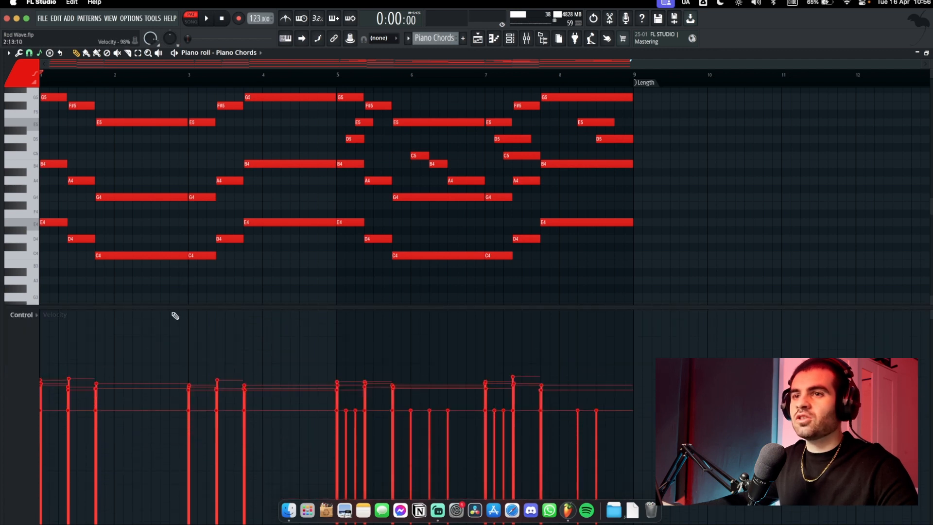
drag(50, 358, 536, 360)
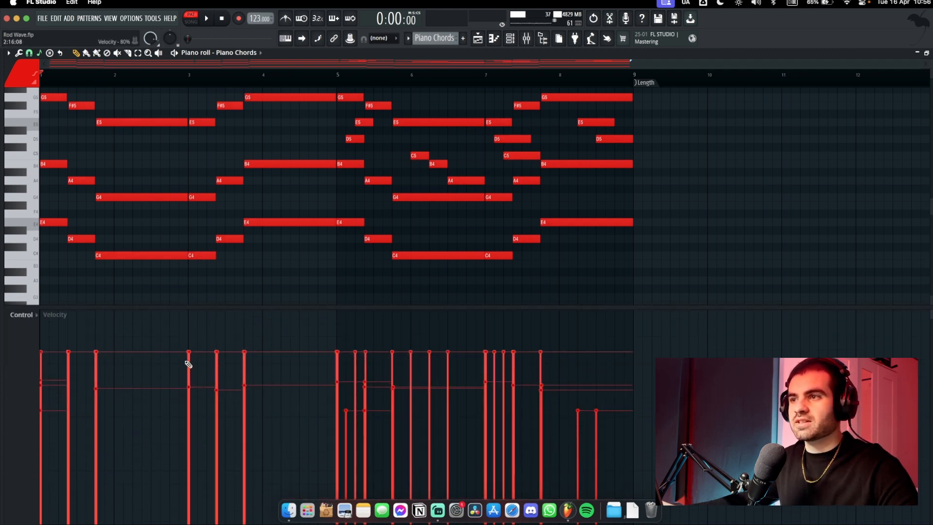
key(ctrl+z)
drag(705, 291, 38, 42)
key(alt+r)
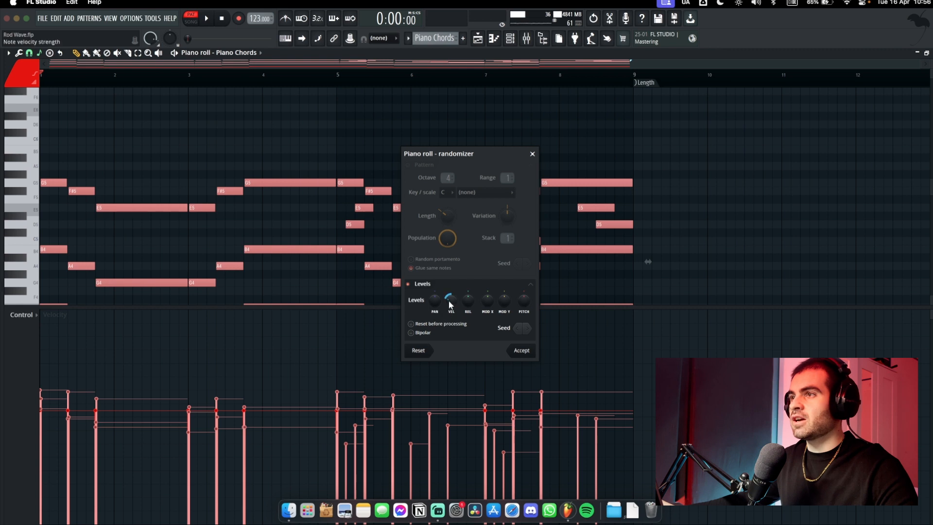
Raise the randomizer's velocity level so the chord notes get uneven velocities
drag(449, 305, 450, 310)
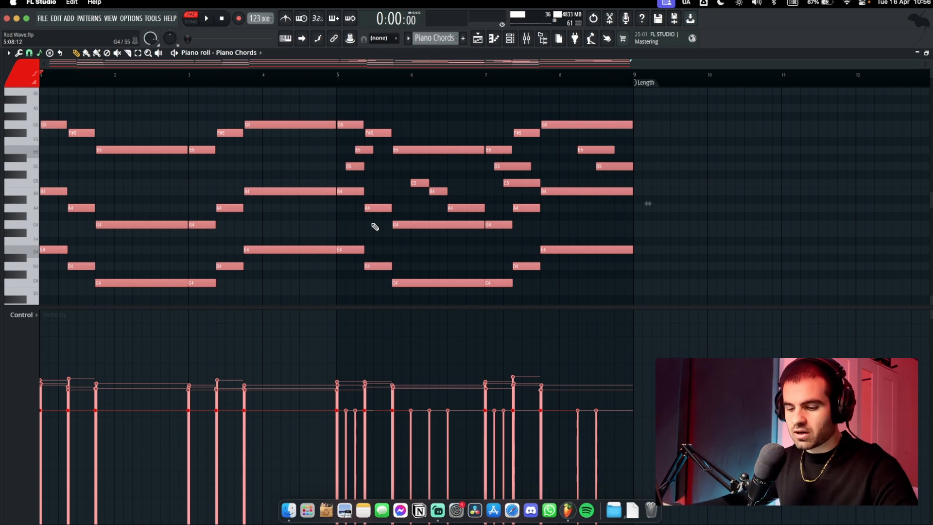
Strum the chords, play them back, and enlarge the note area to reveal E3, D3, C3
key(alt+s)
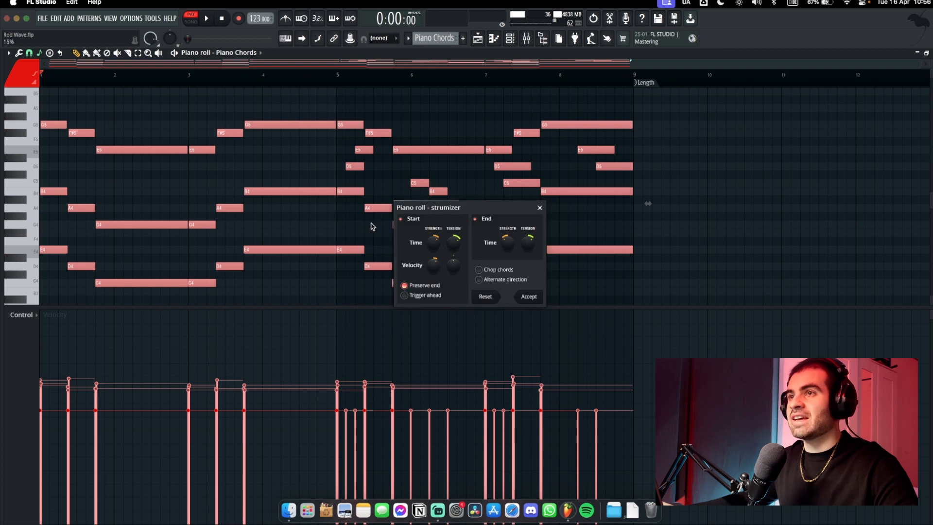
drag(454, 213, 402, 200)
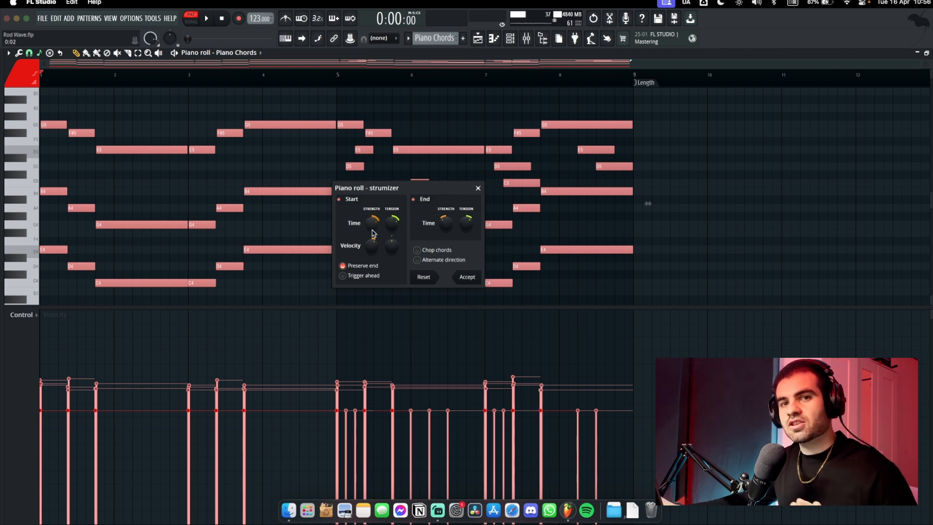
key(Return)
key(space)
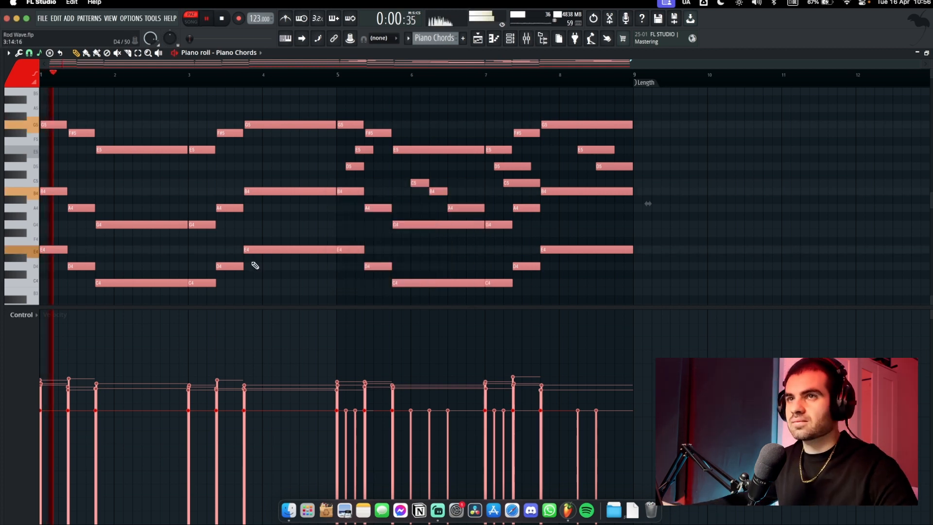
drag(265, 248, 327, 264)
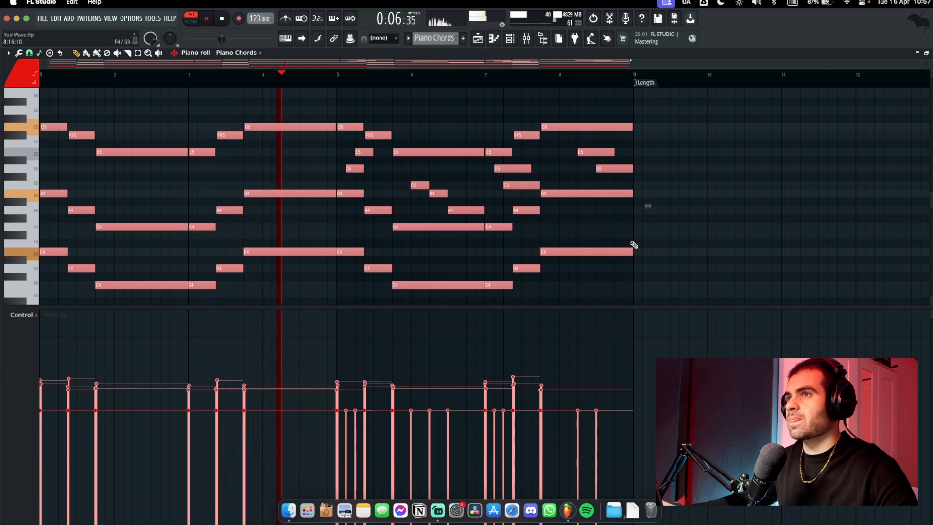
key(space)
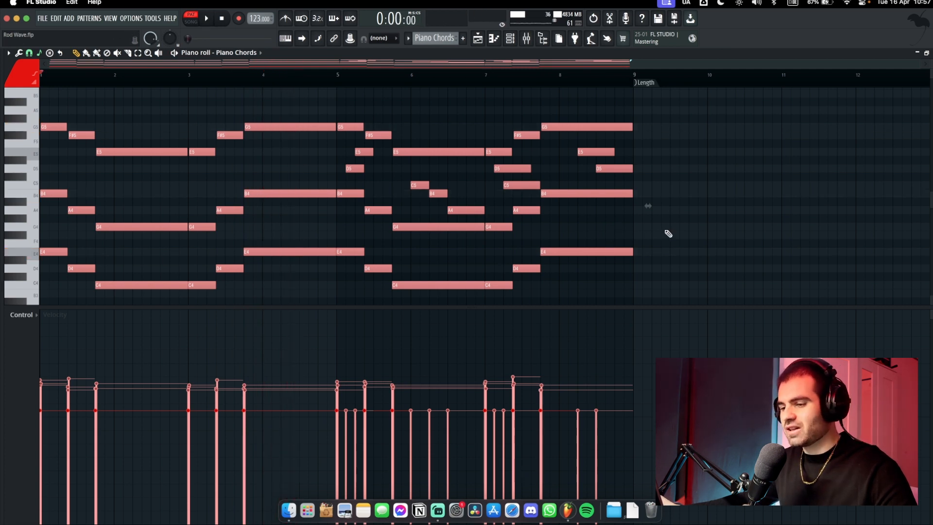
scroll(351, 244, up, 1)
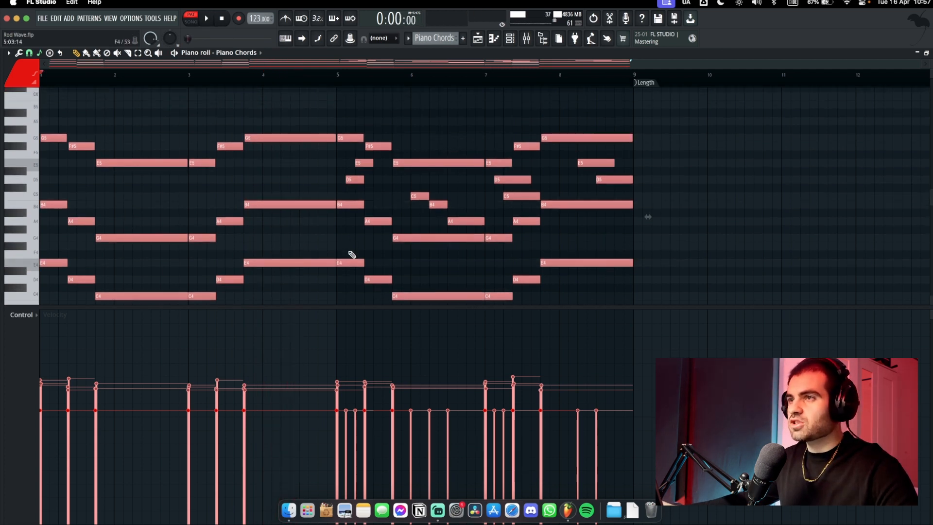
drag(347, 305, 343, 452)
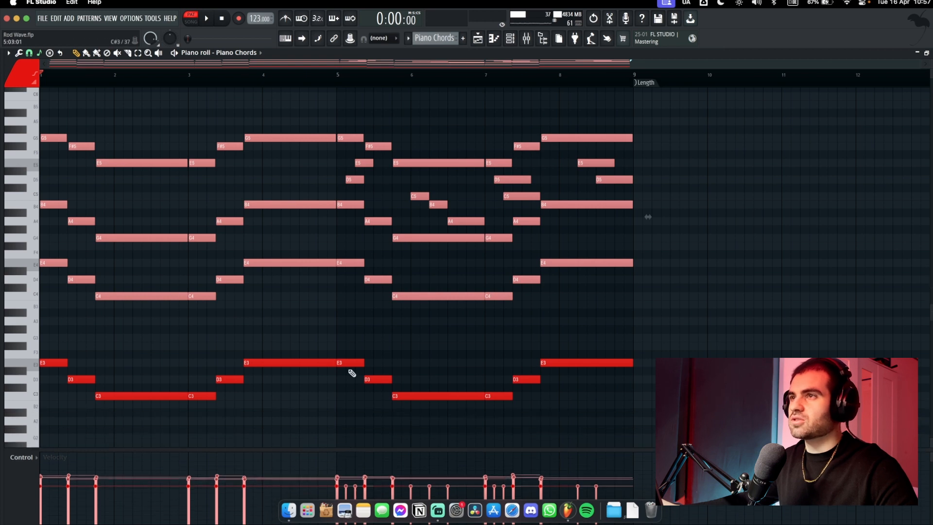
Select the top-line melody notes including B4 and A4, play them, then select bars 1–4 and 5–9
drag(350, 177, 349, 168)
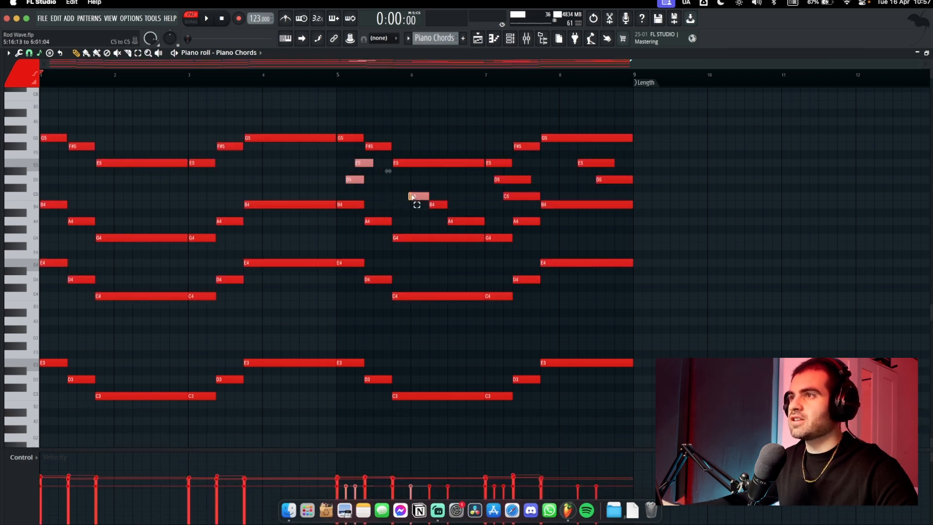
drag(413, 196, 487, 238)
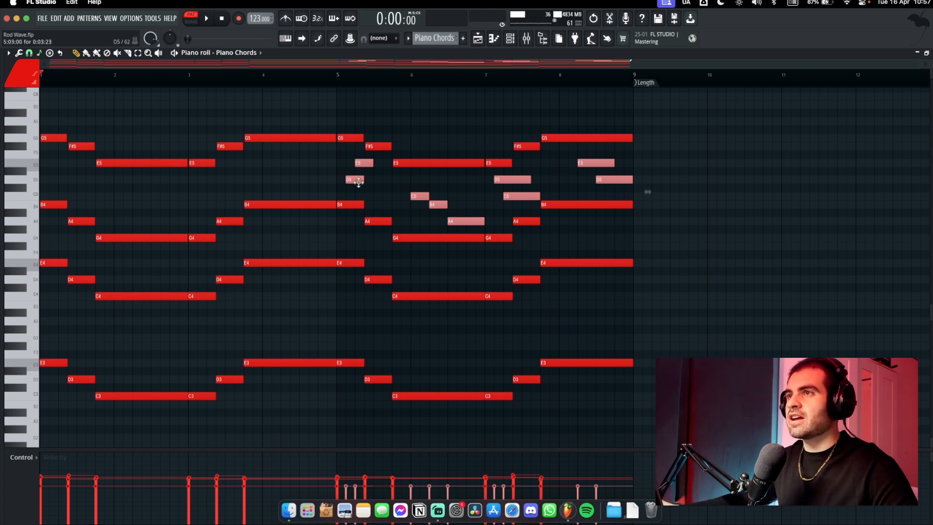
key(space)
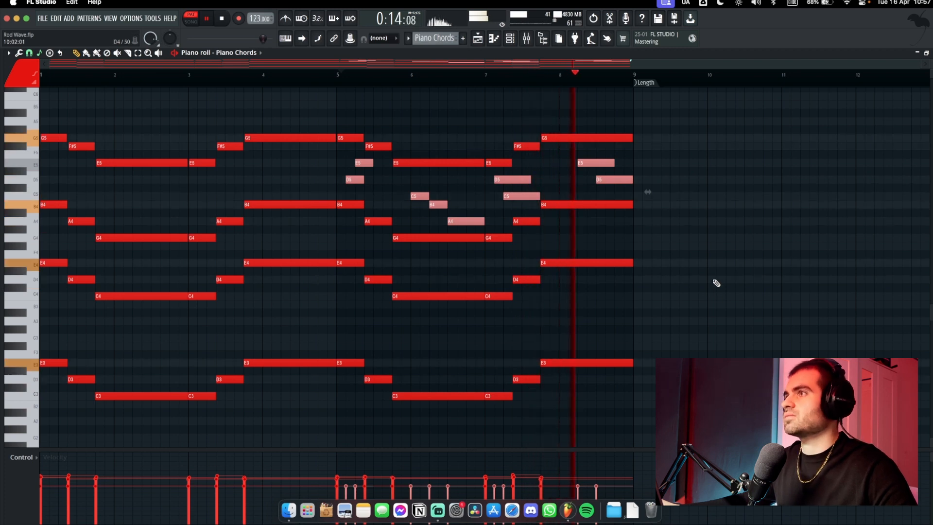
key(space)
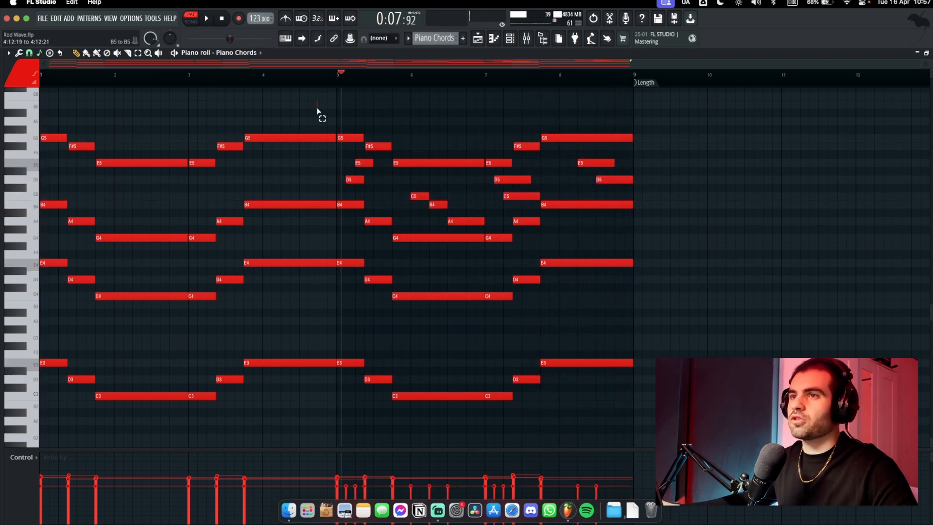
drag(318, 100, 41, 412)
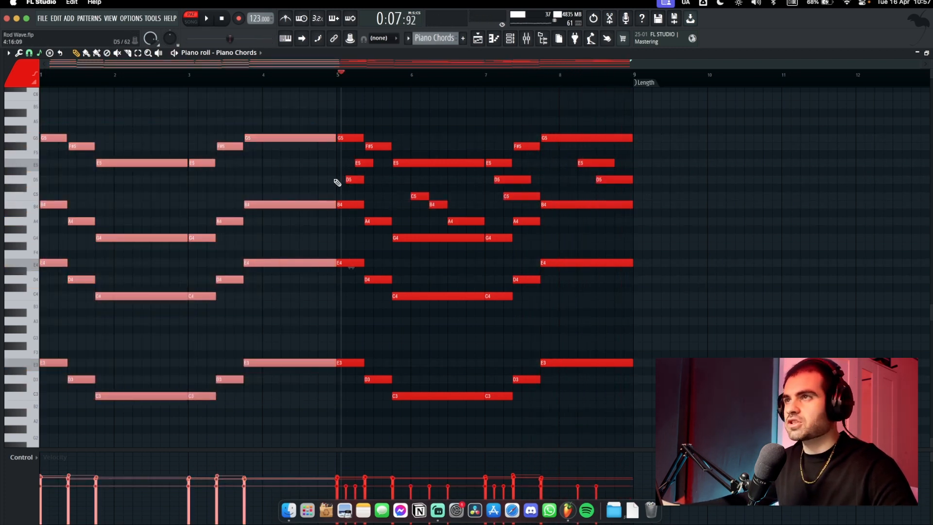
drag(350, 124, 689, 399)
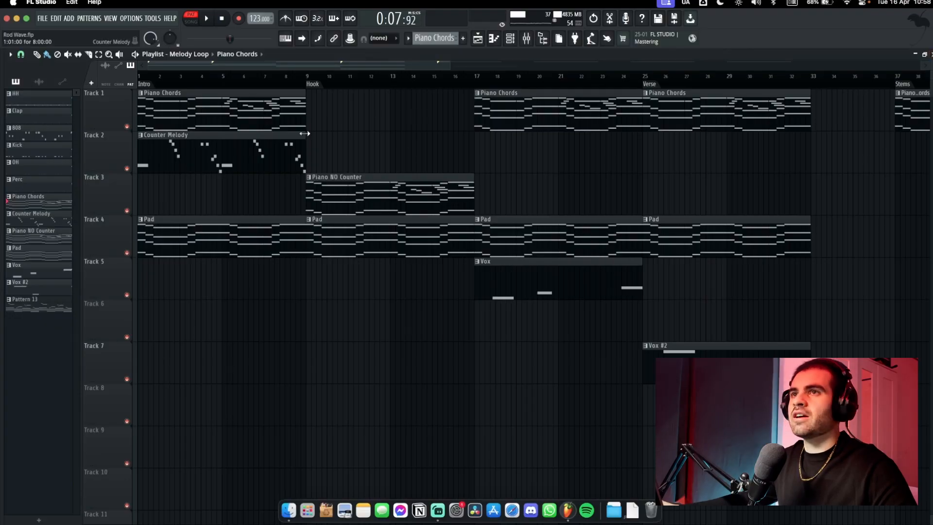
Open the Channel rack, close the piano instrument window, and open the Counter Melody clip in the piano roll
click(518, 43)
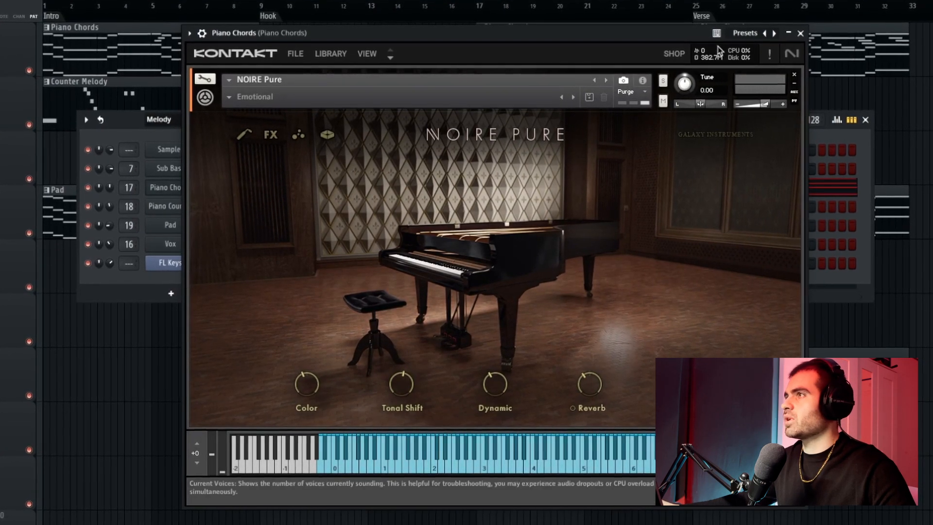
click(798, 34)
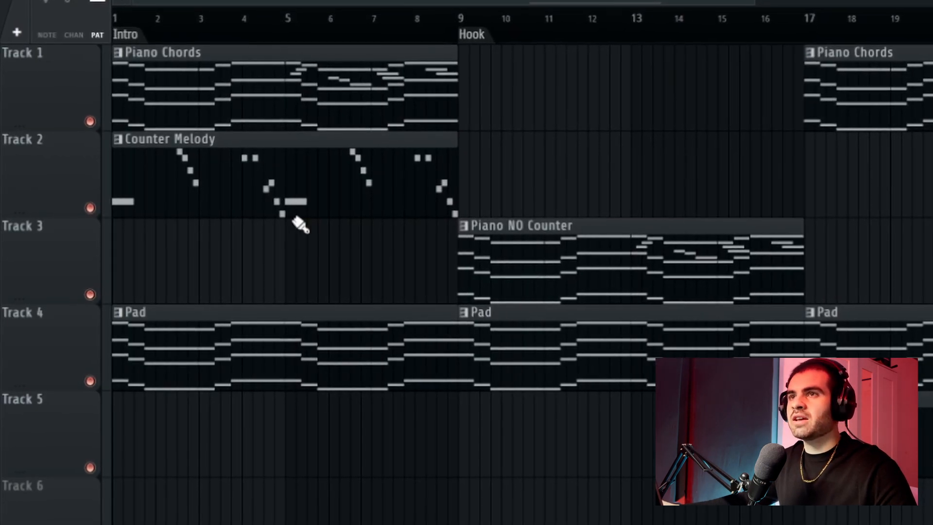
double_click(277, 183)
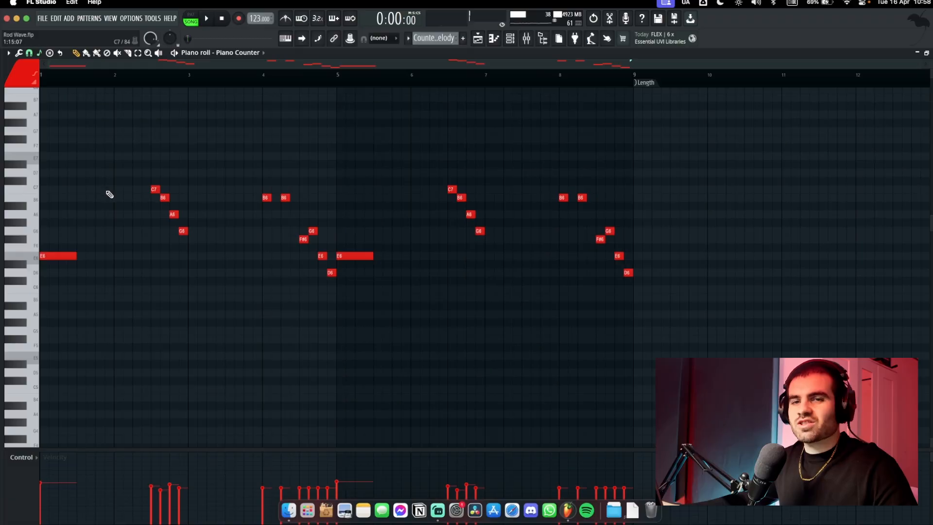
Select and review the counter-melody phrases across bars 2–9, including the descending C7–G6 run
drag(144, 204, 664, 306)
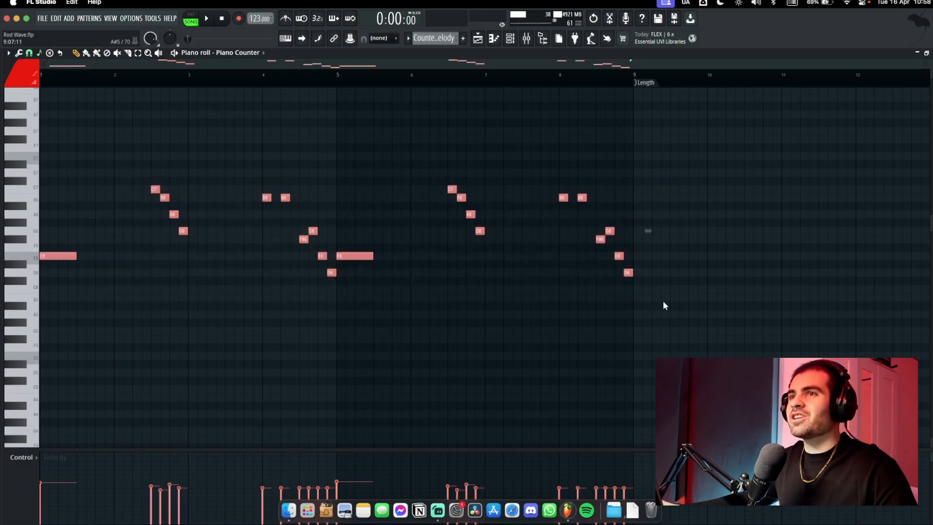
click(121, 167)
drag(254, 170, 388, 286)
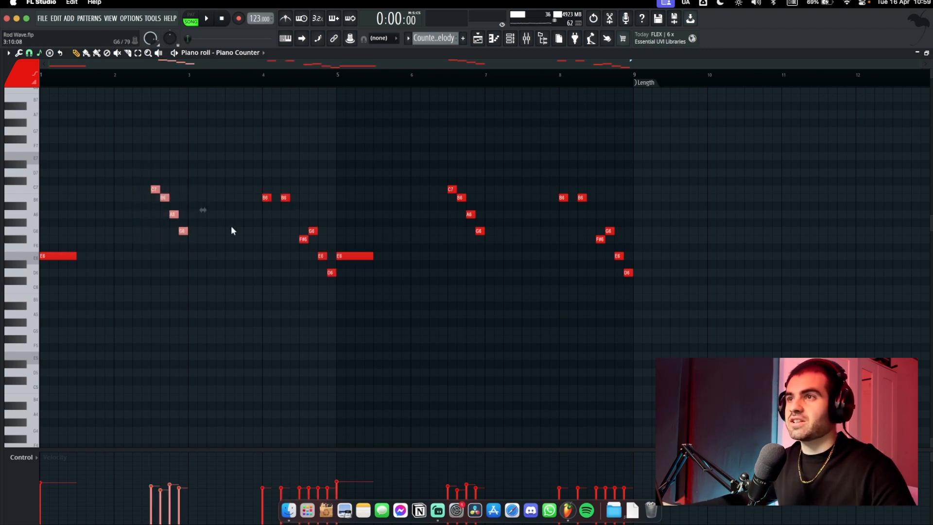
drag(246, 188, 358, 287)
drag(417, 184, 529, 241)
drag(535, 169, 657, 282)
click(689, 257)
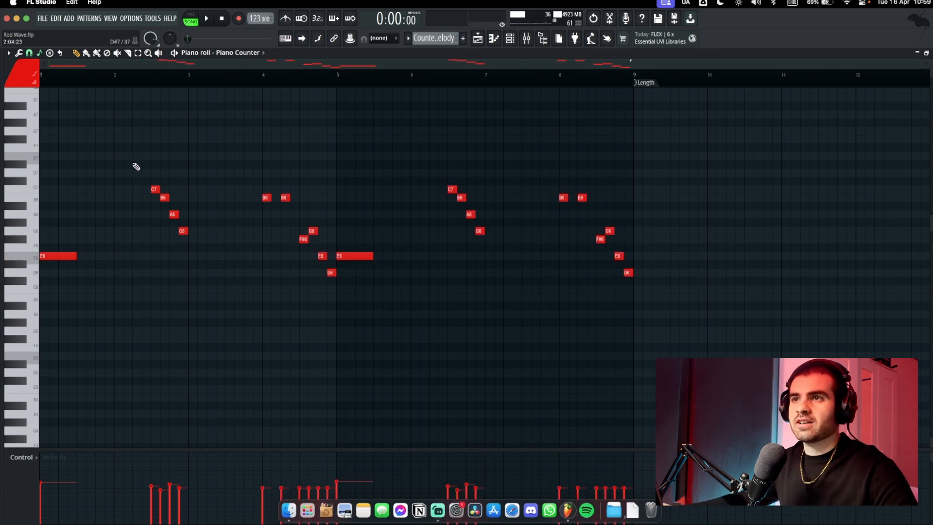
drag(135, 152, 722, 321)
click(756, 289)
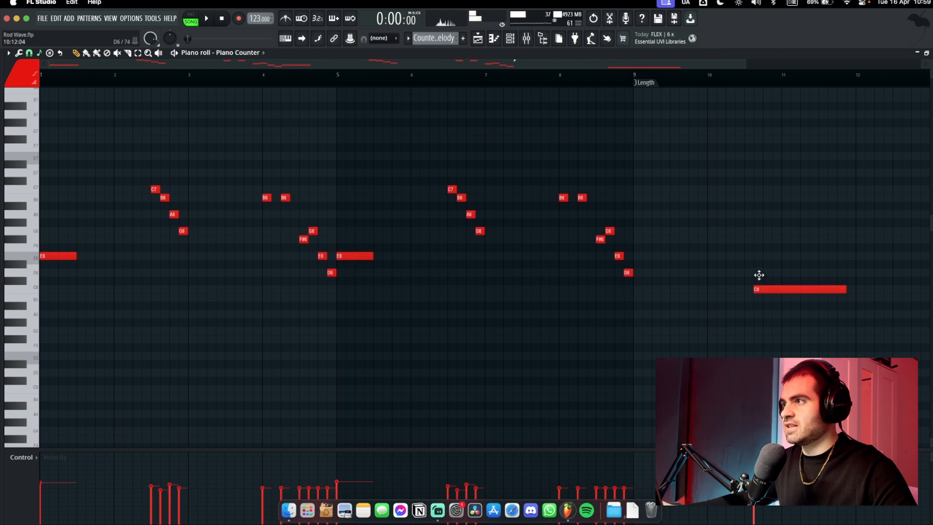
Select the C7, B6, A6, G6 run, the opening E6 note, and the C7 note
scroll(566, 402, down, 1)
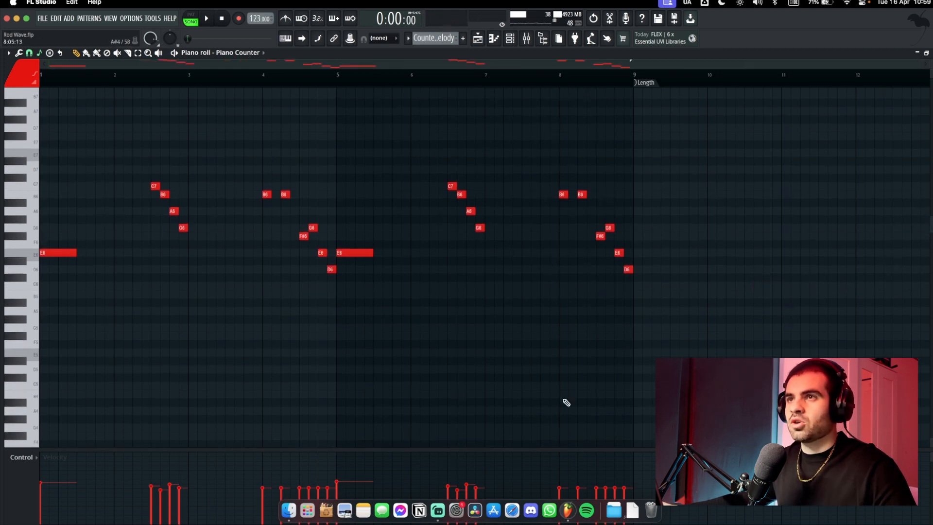
drag(142, 169, 202, 263)
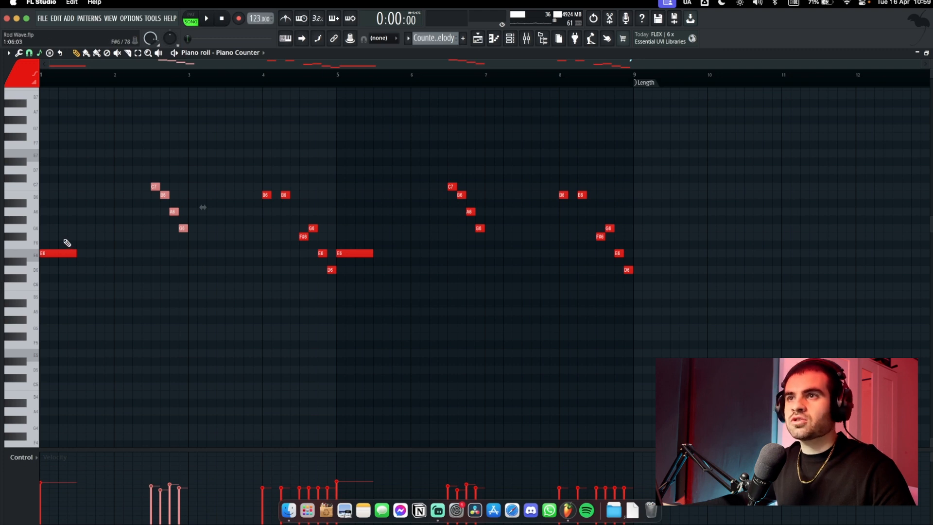
drag(65, 234, 61, 287)
click(330, 143)
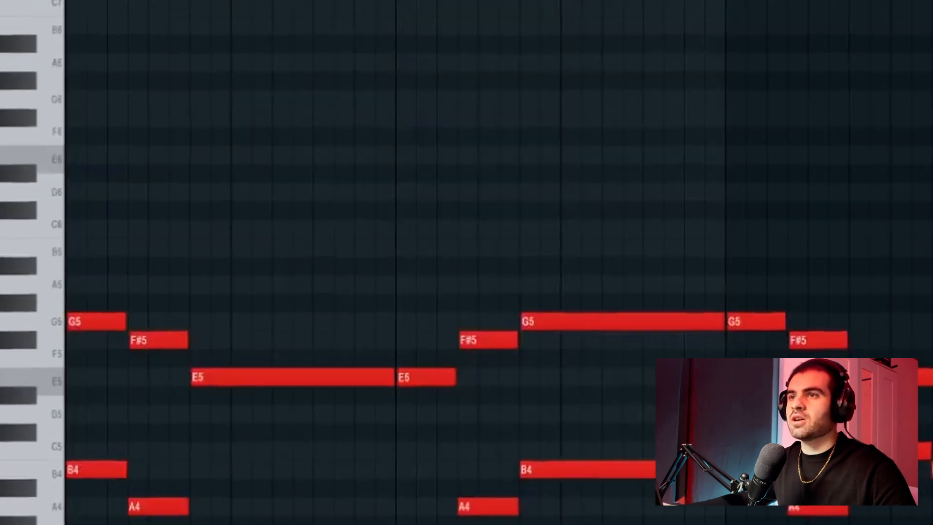
Check the first E4 chord and the long C4 note, then close the Piano Chords piano roll
scroll(629, 356, down, 5)
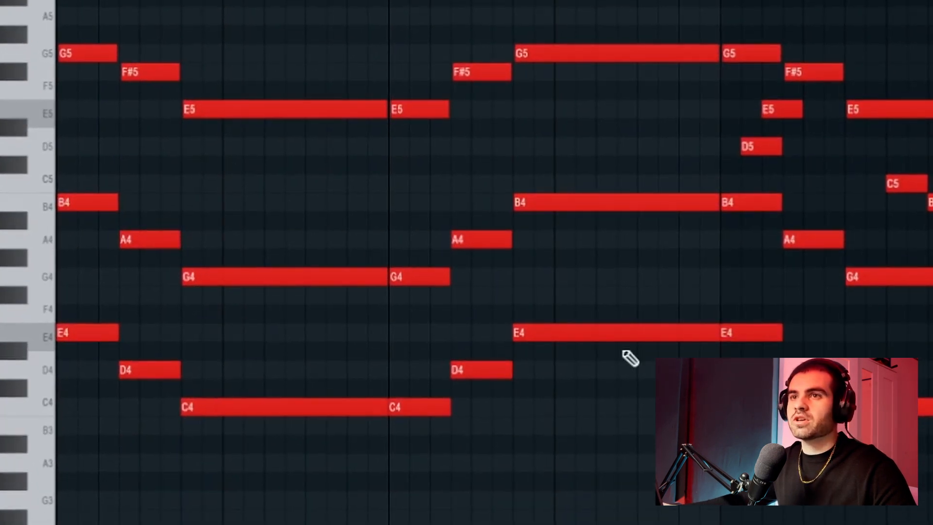
ctrl+click(66, 336)
drag(303, 363, 302, 454)
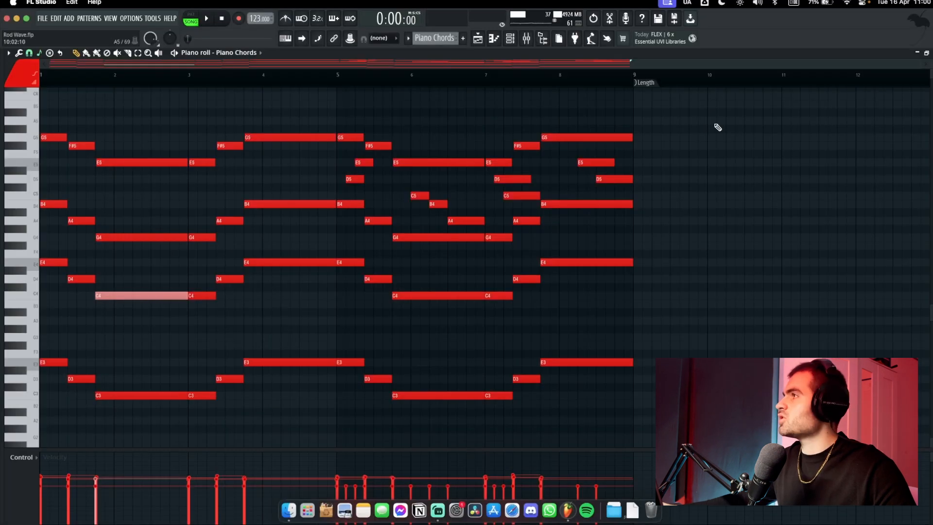
click(931, 53)
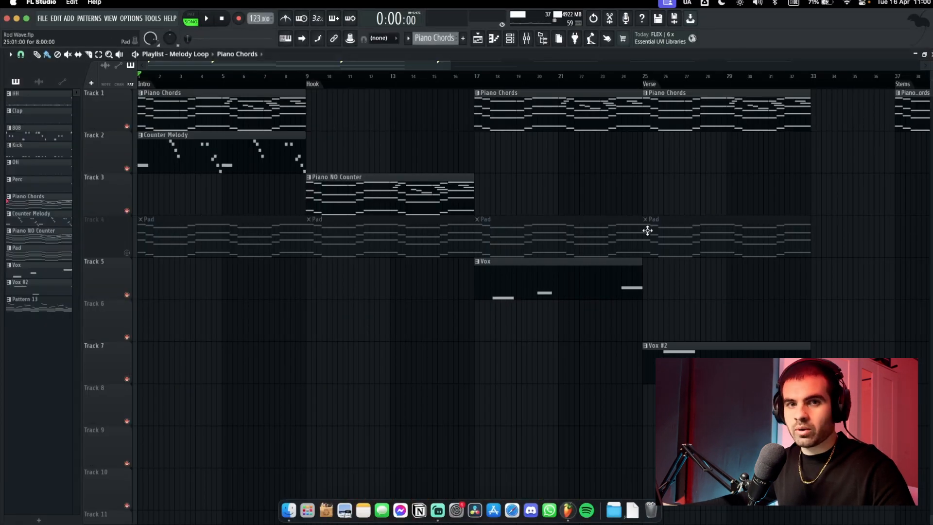
Show the Piano Counter's Kontakt window above the Channel rack and audition the playlist
click(510, 40)
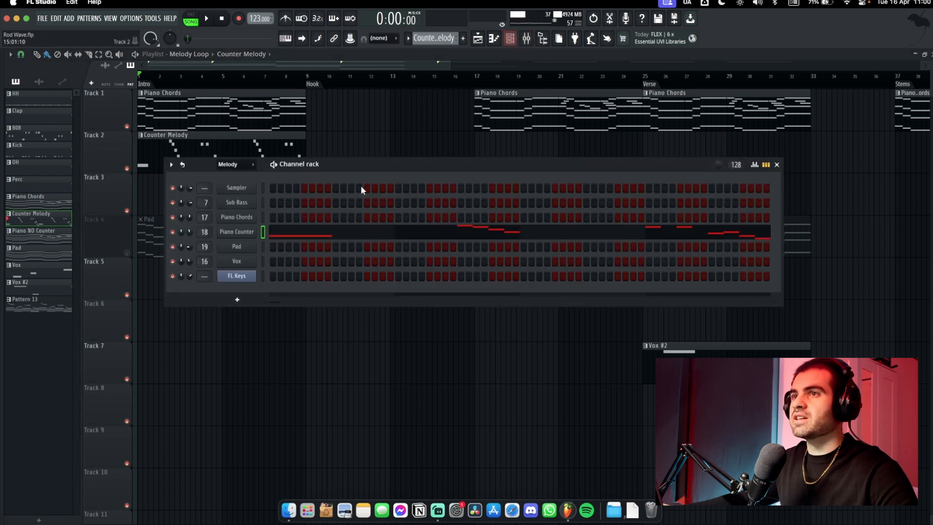
click(237, 232)
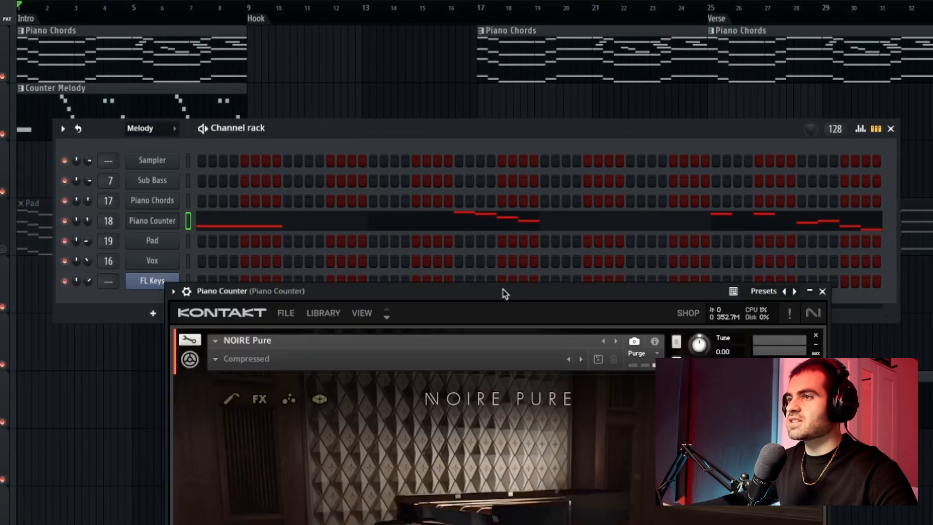
drag(505, 293, 453, 13)
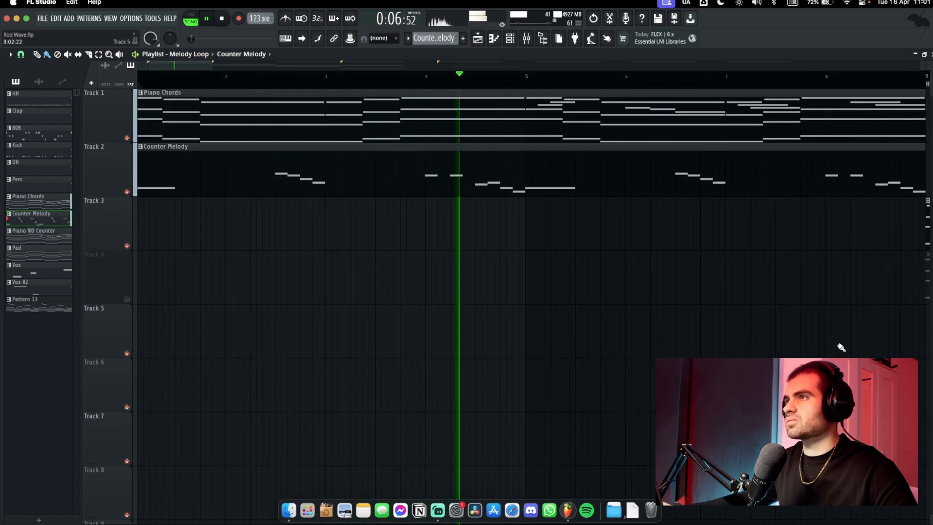
key(space)
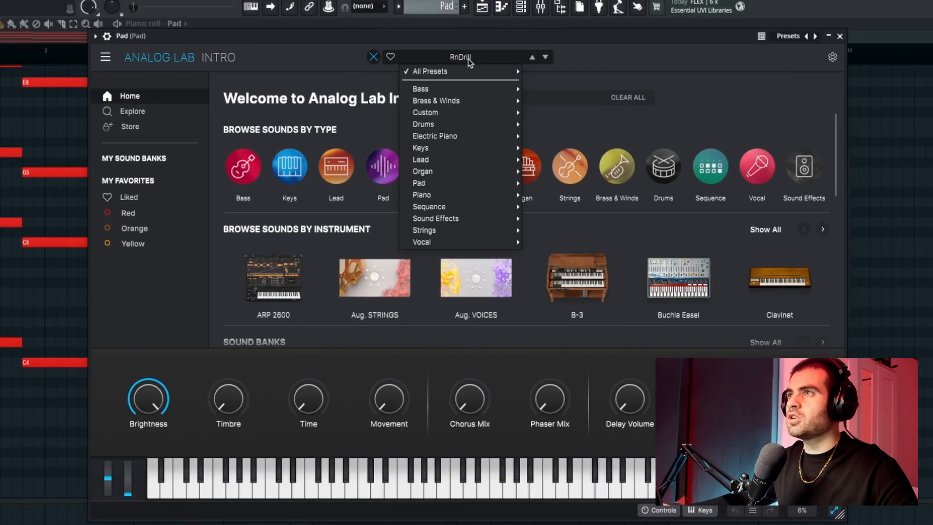
Browse the Pad's Analog Lab preset categories, keeping the RnDrill sound unchanged
click(468, 59)
click(460, 57)
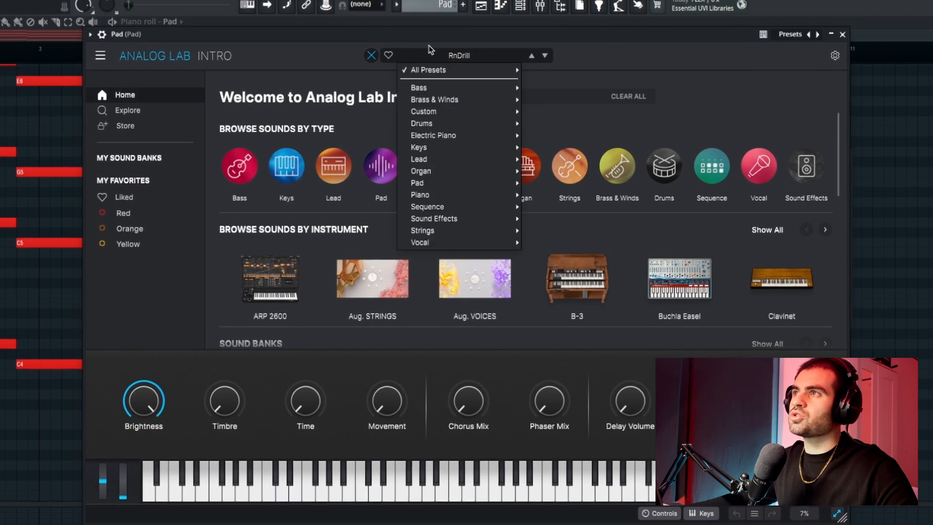
click(579, 89)
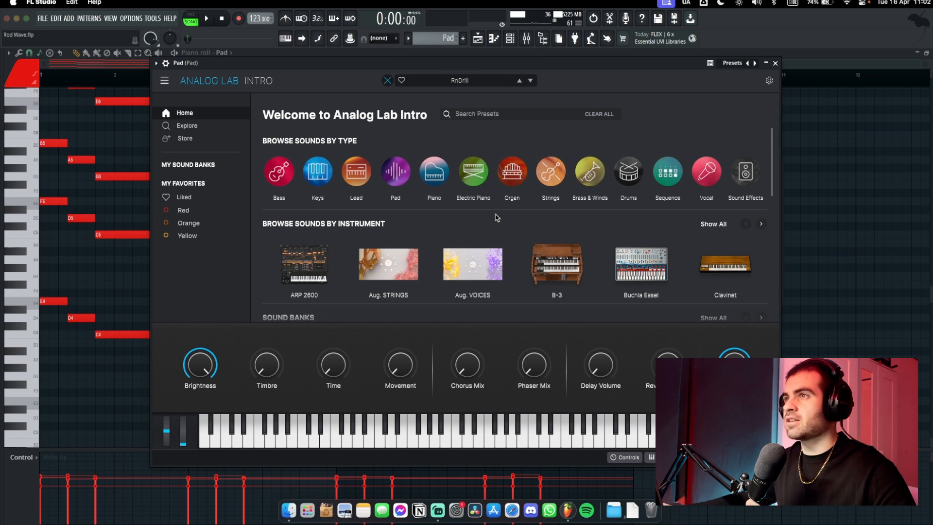
Close the Pad synth window, the Channel rack and the Pad piano roll
key(Escape)
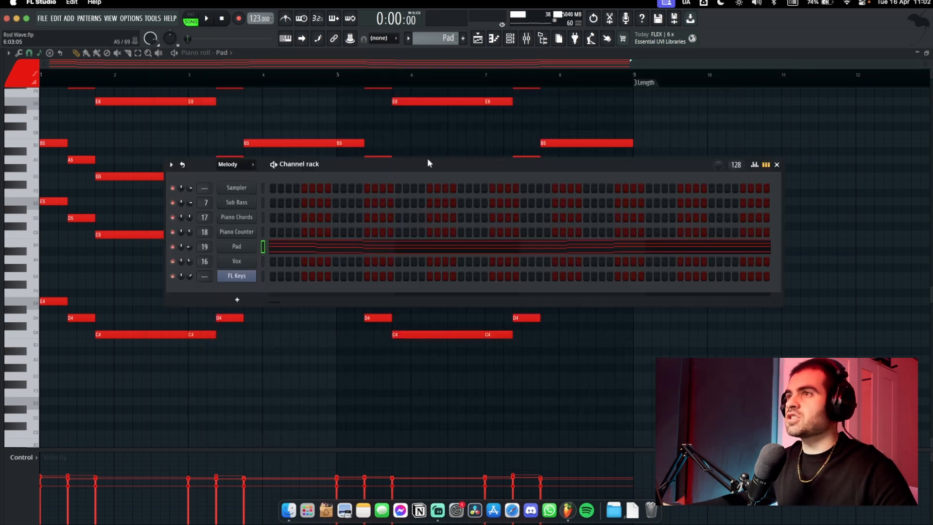
click(776, 165)
scroll(675, 266, up, 3)
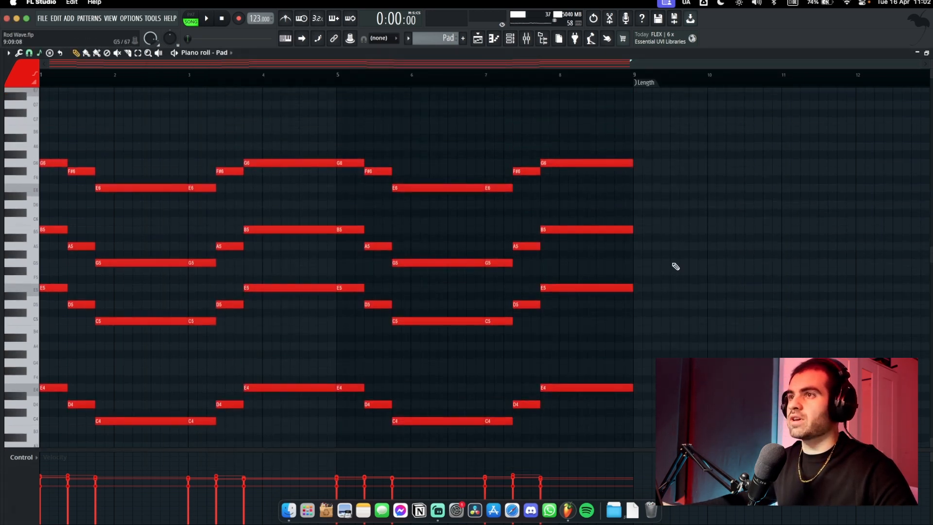
click(929, 55)
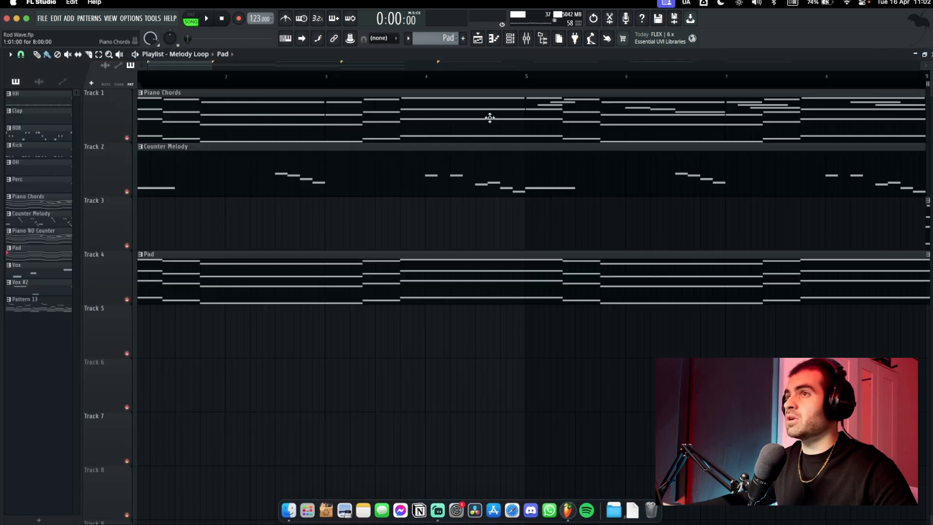
View the Piano Chords notes, then open the Pad pattern's notes and play it
double_click(274, 118)
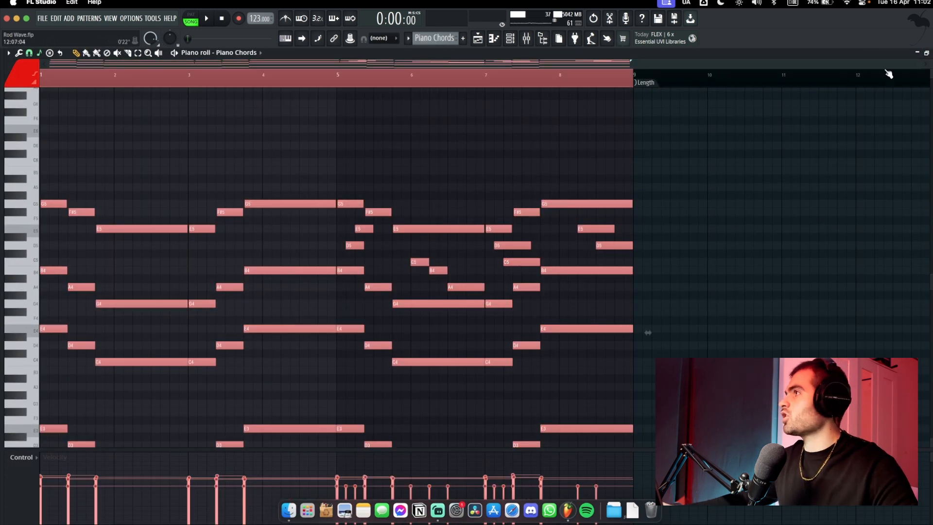
click(927, 52)
double_click(298, 254)
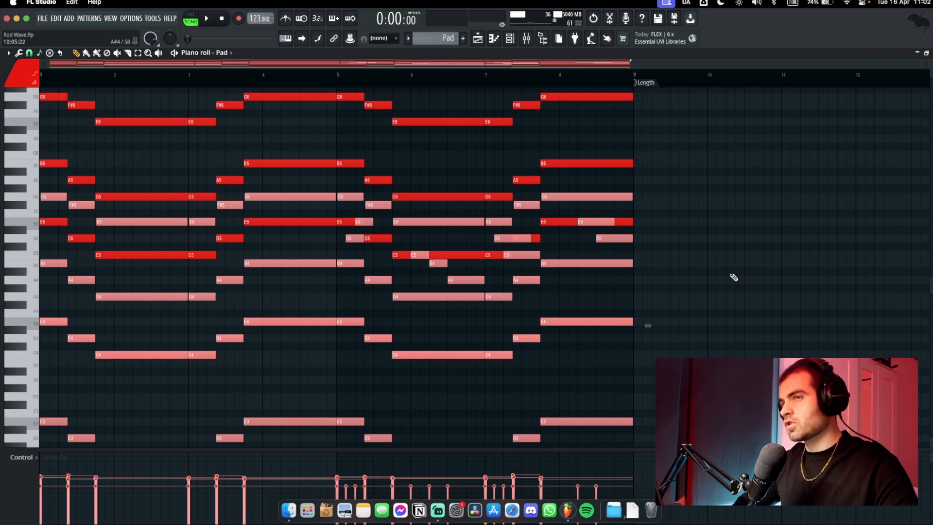
scroll(733, 277, up, 3)
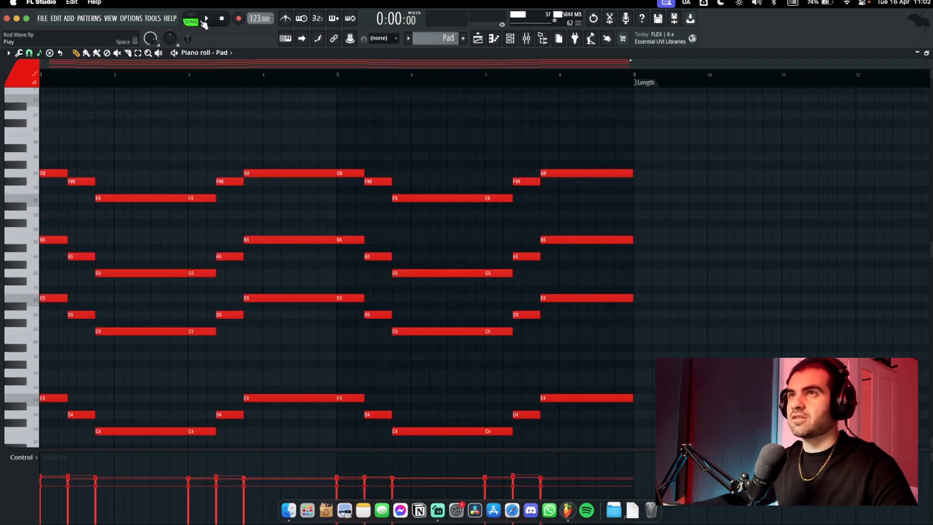
click(206, 18)
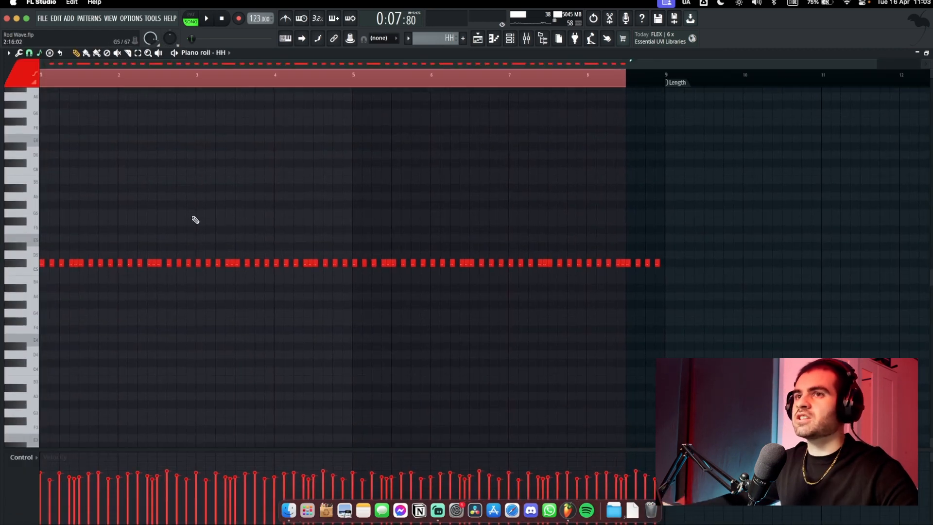
Select and then deselect the row of HH hi-hat notes
drag(58, 244, 589, 301)
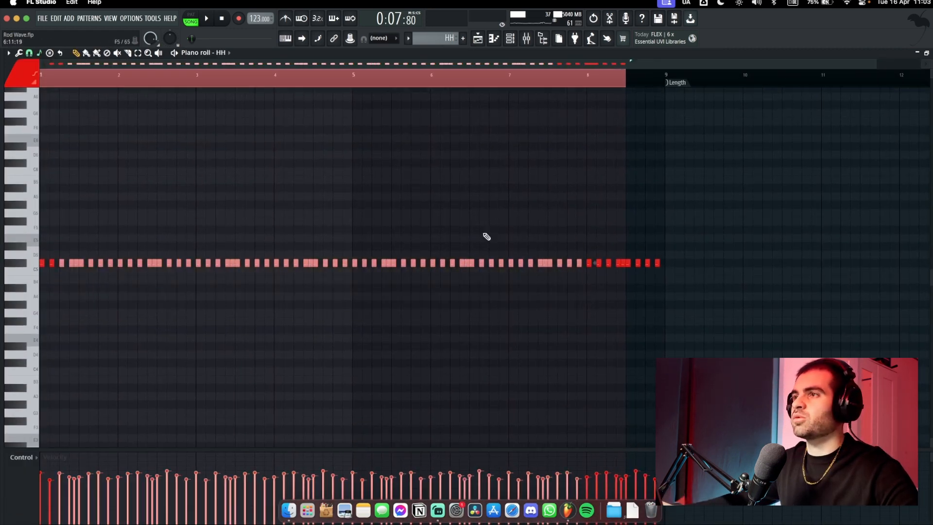
click(459, 247)
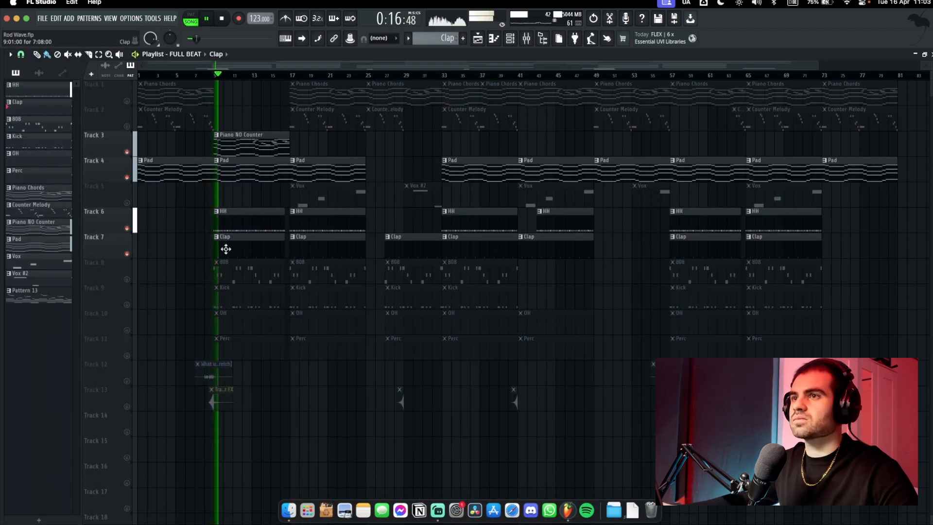
scroll(226, 249, up, 5)
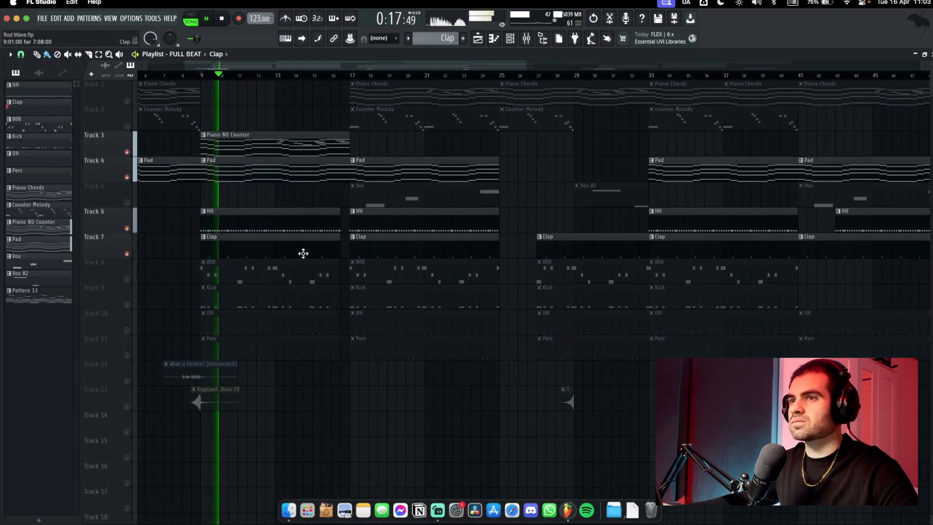
scroll(322, 239, up, 5)
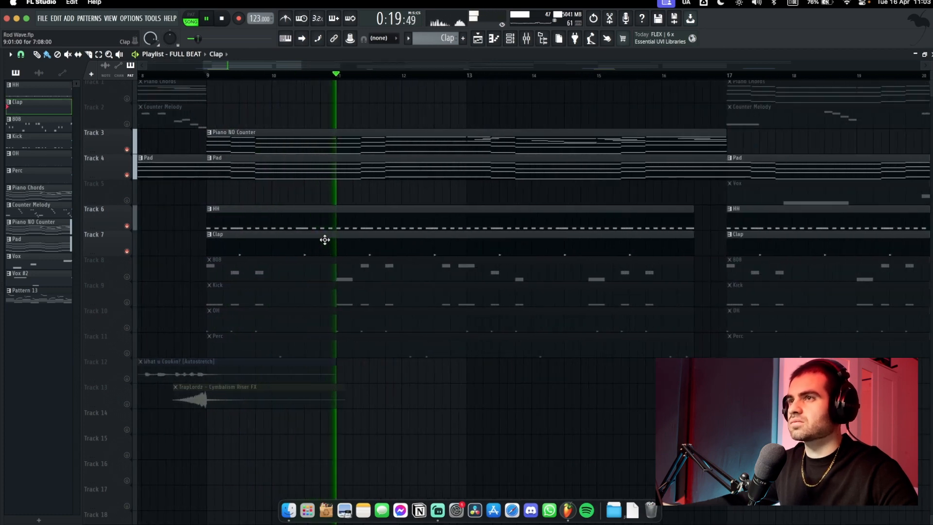
Open the Clap, HH and OH patterns in turn, ending on the OH notes
double_click(325, 239)
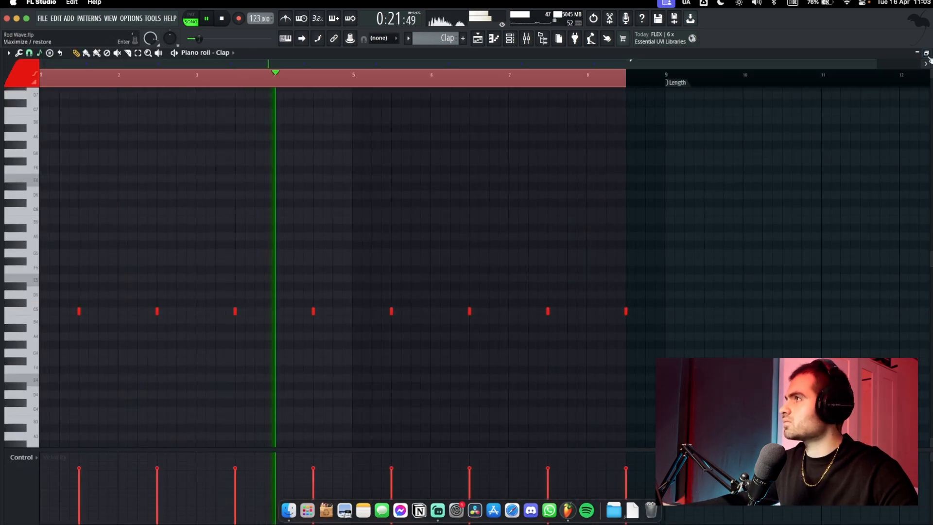
click(932, 53)
double_click(323, 220)
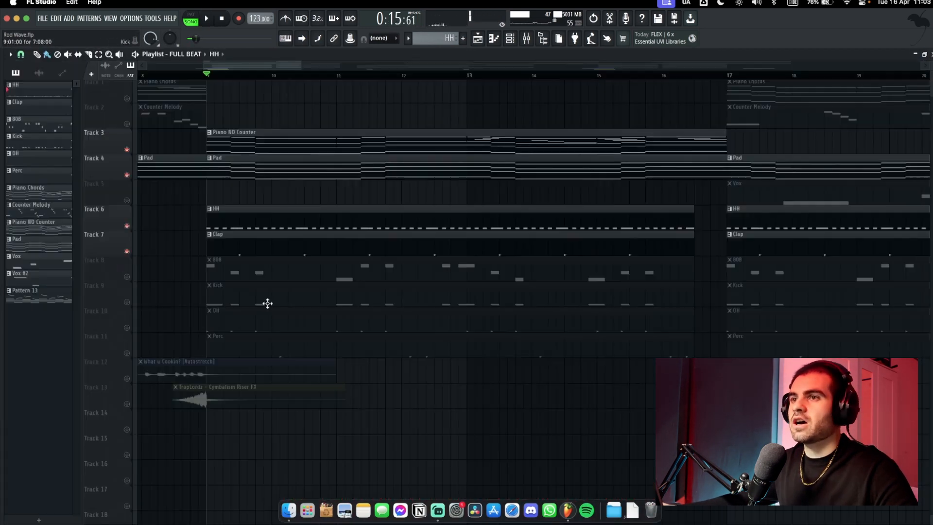
double_click(243, 318)
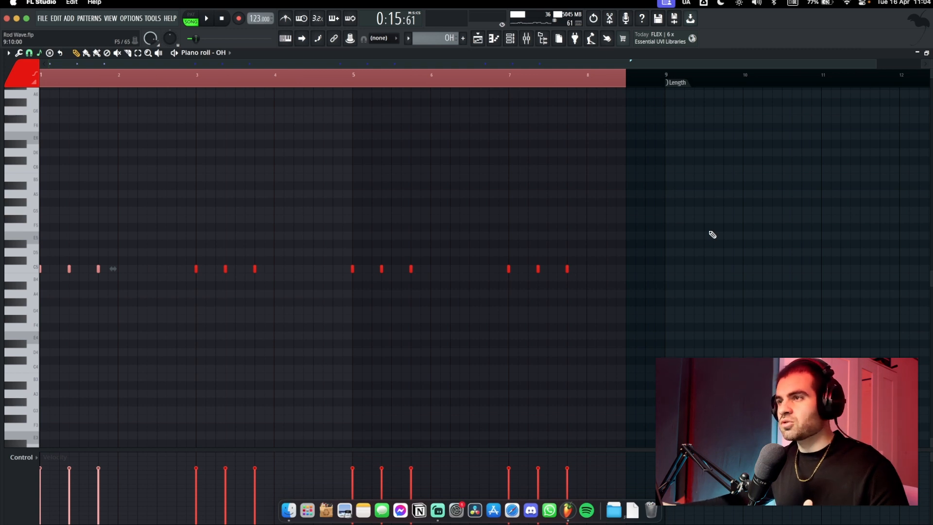
Select all twelve OH notes, unmute Track 11 (Perc), and play the Perc pattern
drag(654, 193, 2, 321)
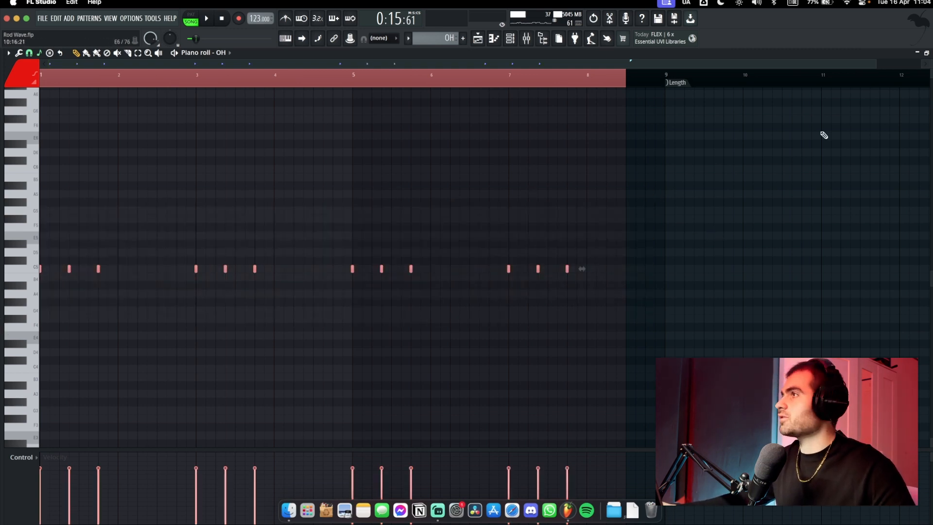
click(127, 353)
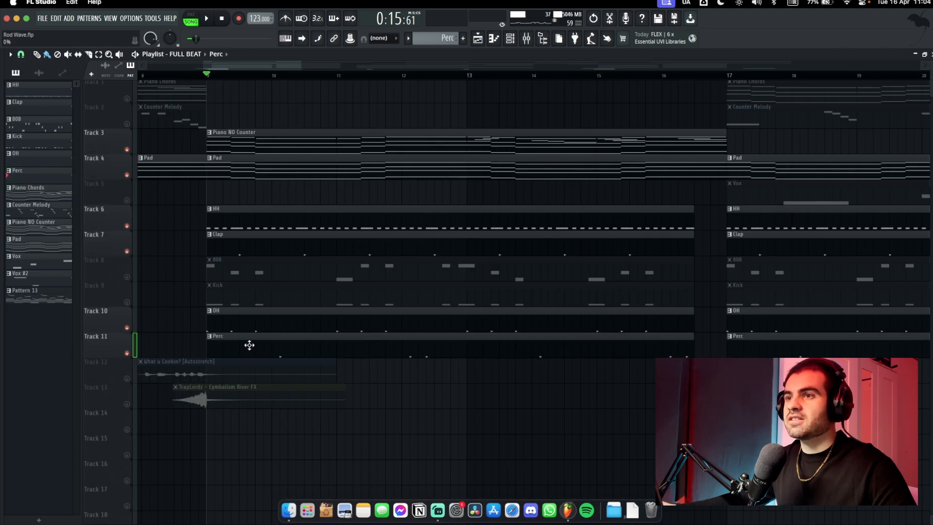
double_click(250, 345)
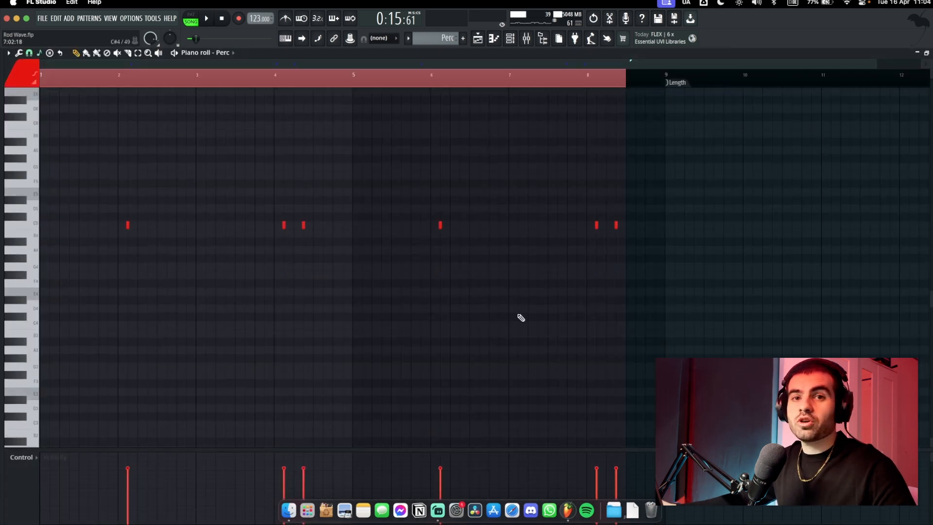
scroll(535, 344, up, 1)
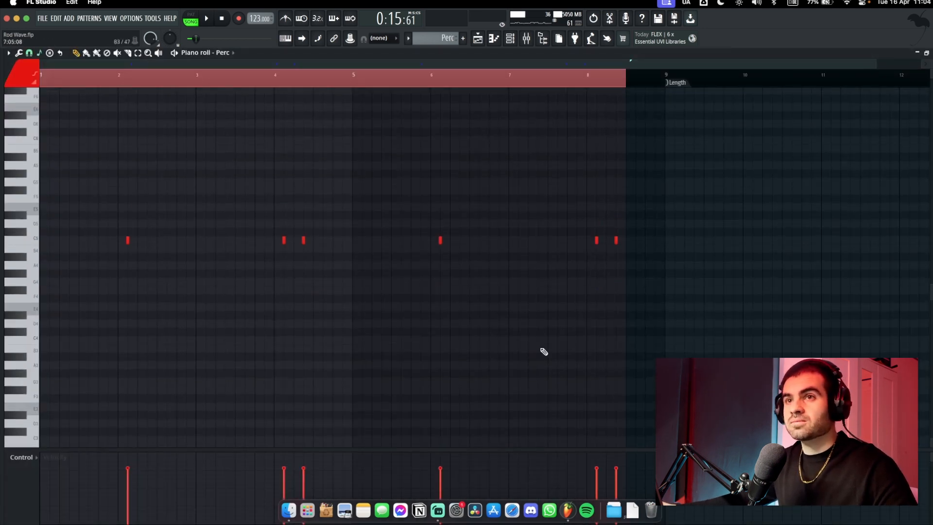
key(space)
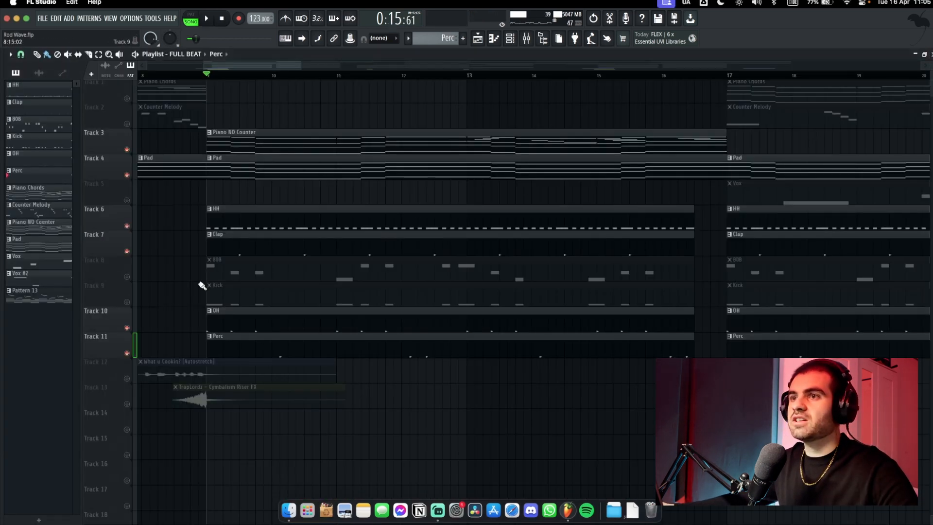
Open the Kick pattern and audition it twice
double_click(209, 286)
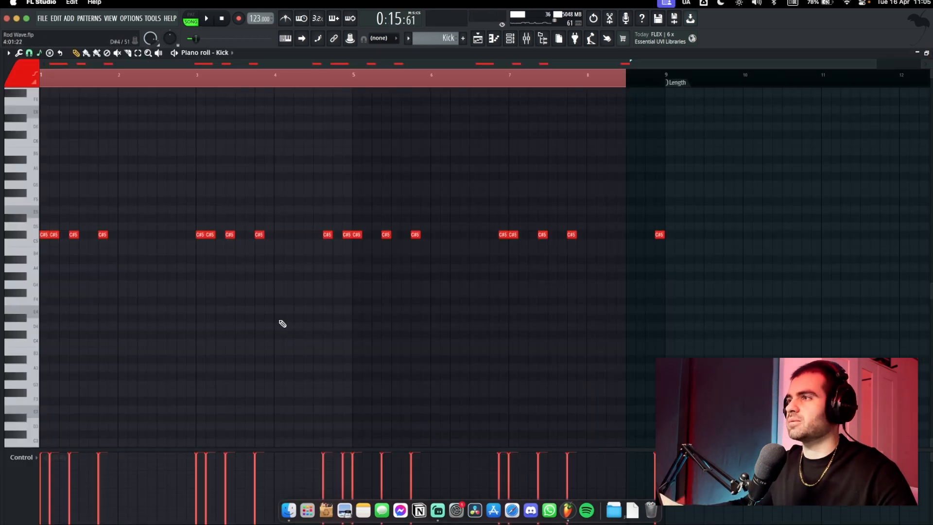
key(space)
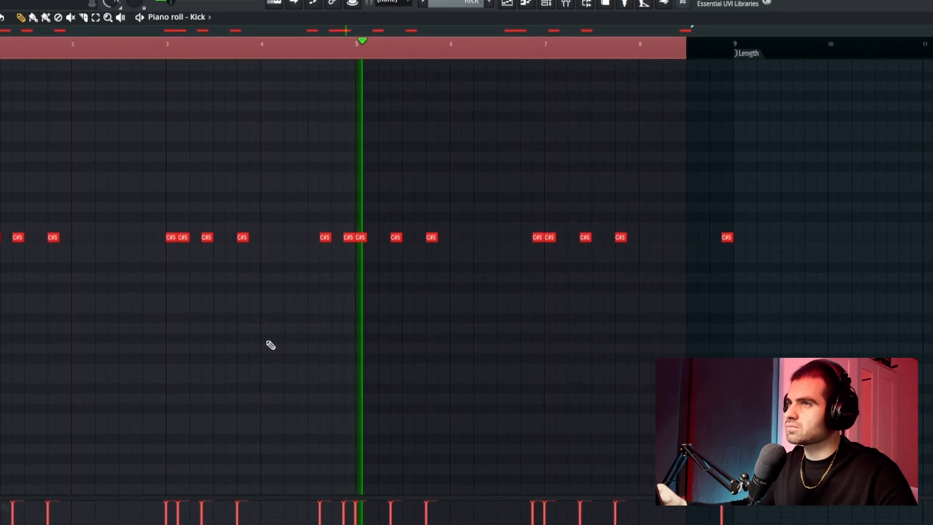
key(space)
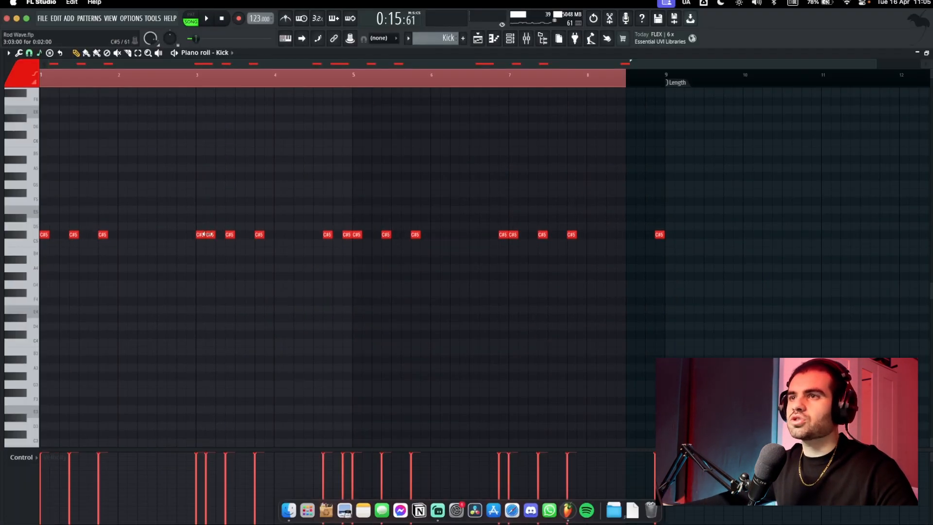
key(space)
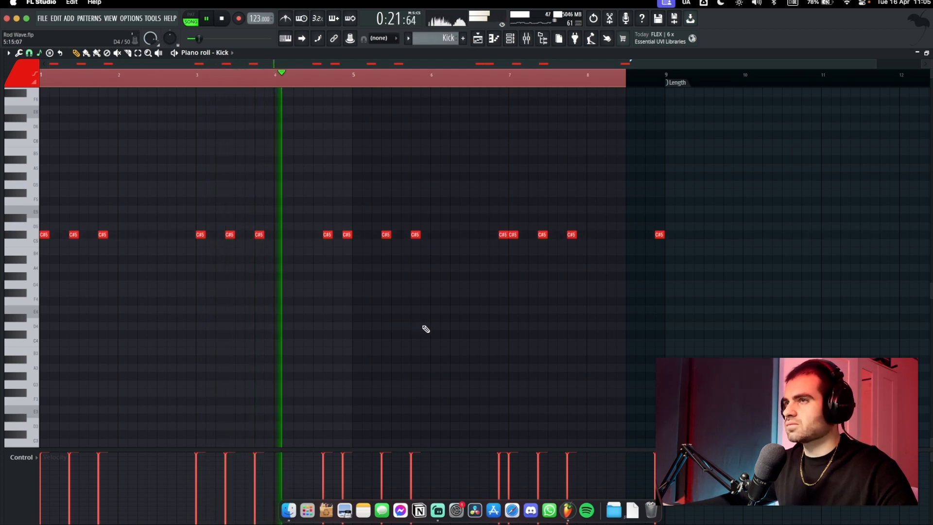
key(space)
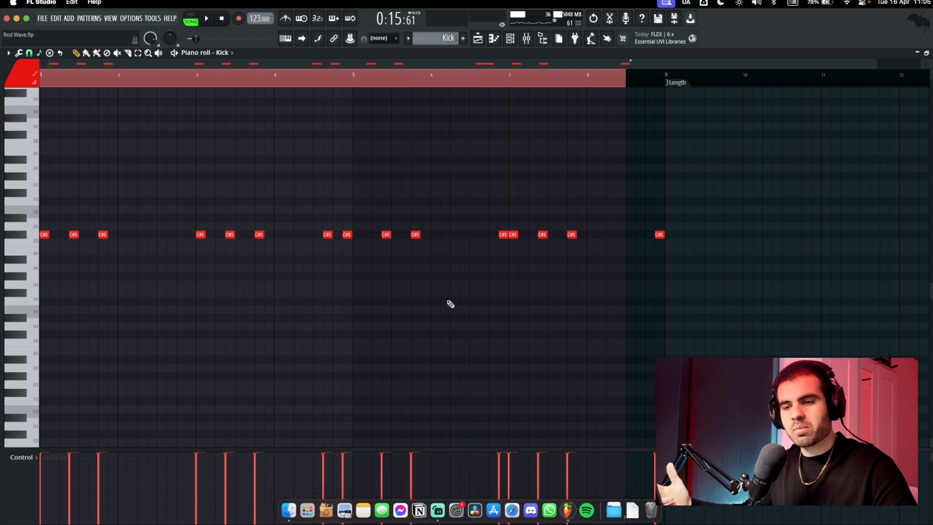
Restore the deleted C#5 kick note, then open the 808 clip from the playlist
key(super+z)
key(super+z)
key(super+z)
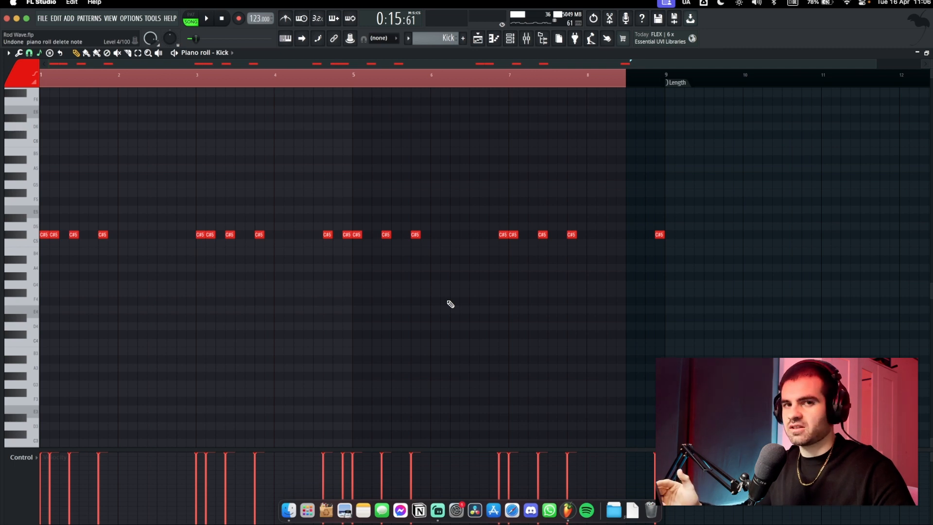
key(F5)
double_click(216, 270)
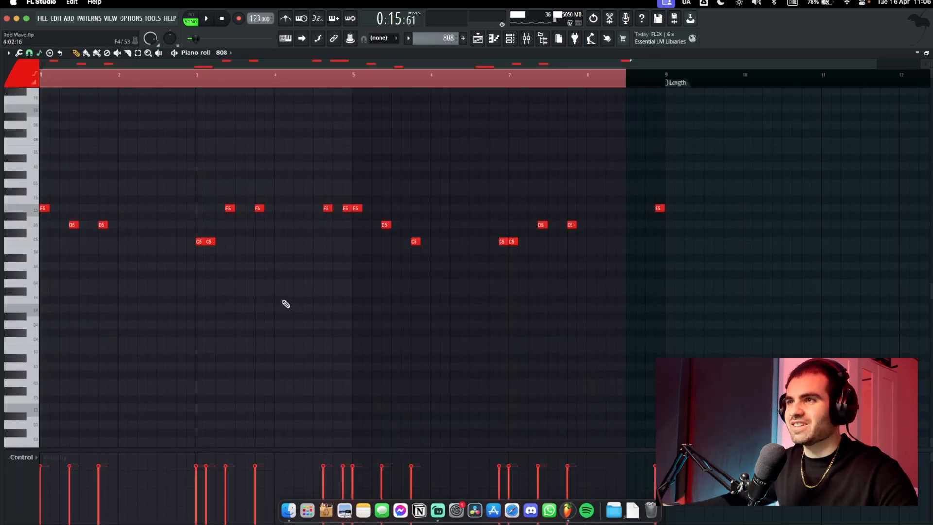
Select the 808's E5, D5 and C5 note groups and play the 808 pattern
scroll(272, 300, up, 1)
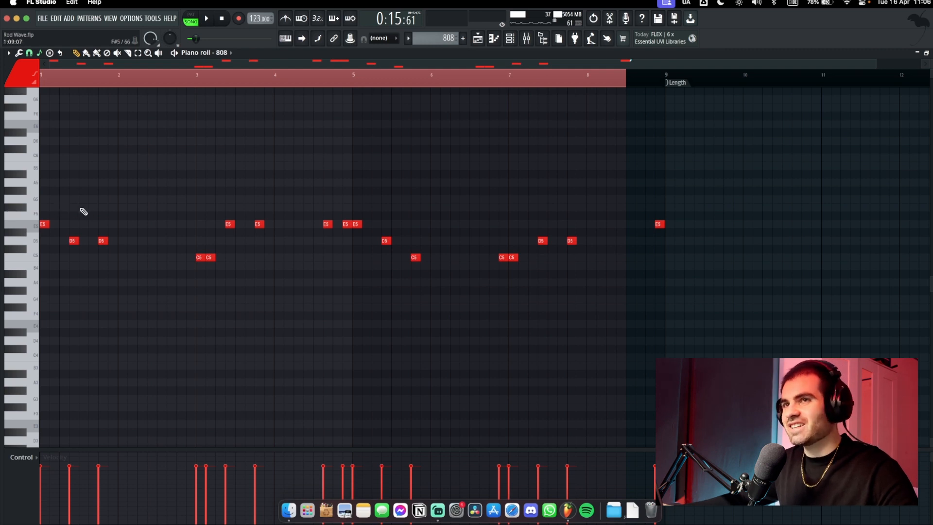
drag(128, 189, 41, 276)
drag(173, 187, 372, 270)
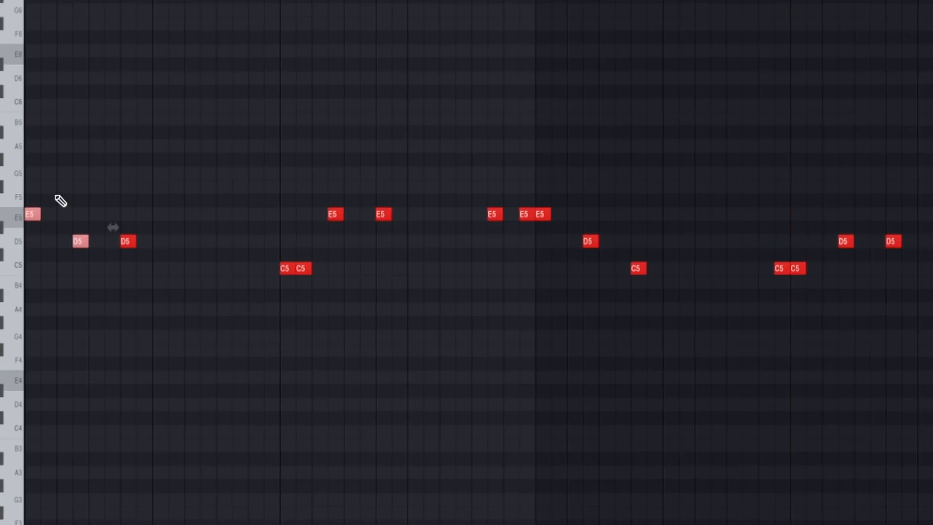
drag(102, 194, 150, 271)
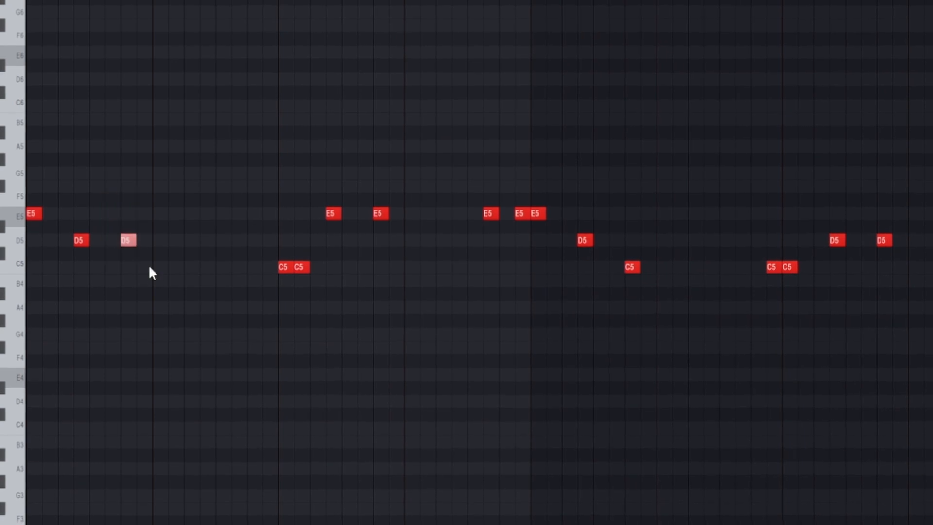
drag(219, 207, 317, 308)
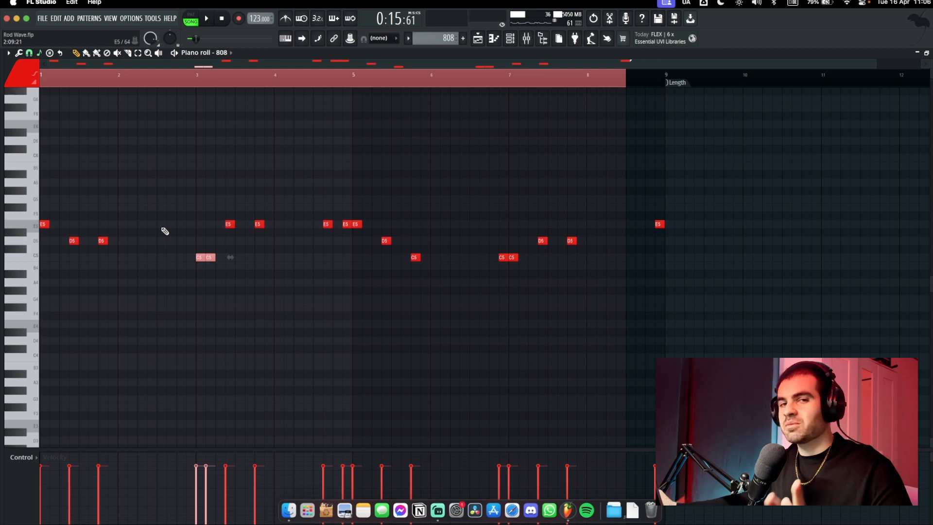
key(space)
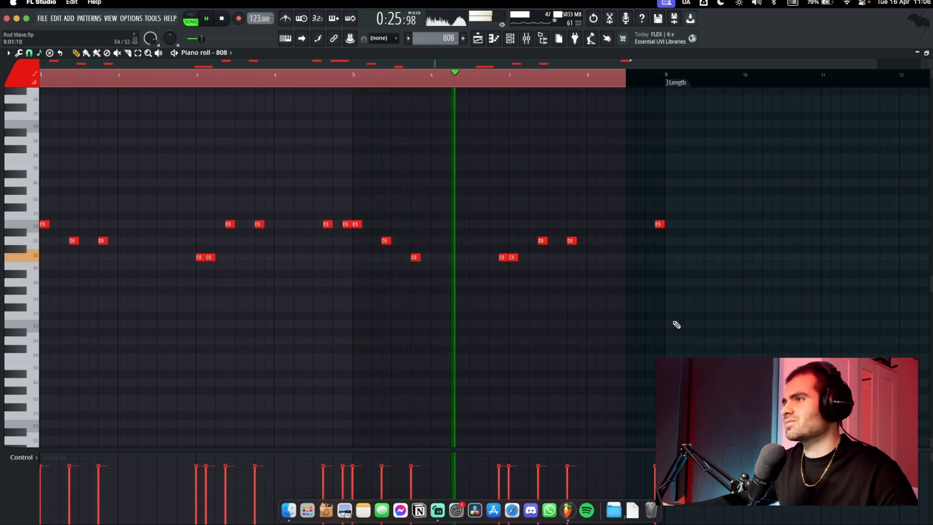
click(718, 307)
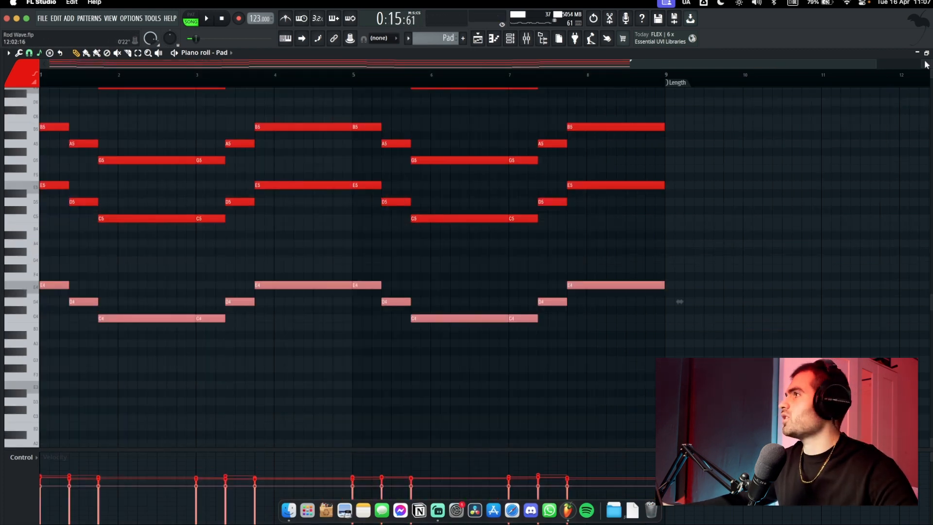
Paste the pad's low E4, D4 and C4 notes into the 808, trying an octave up and back
click(929, 52)
double_click(250, 263)
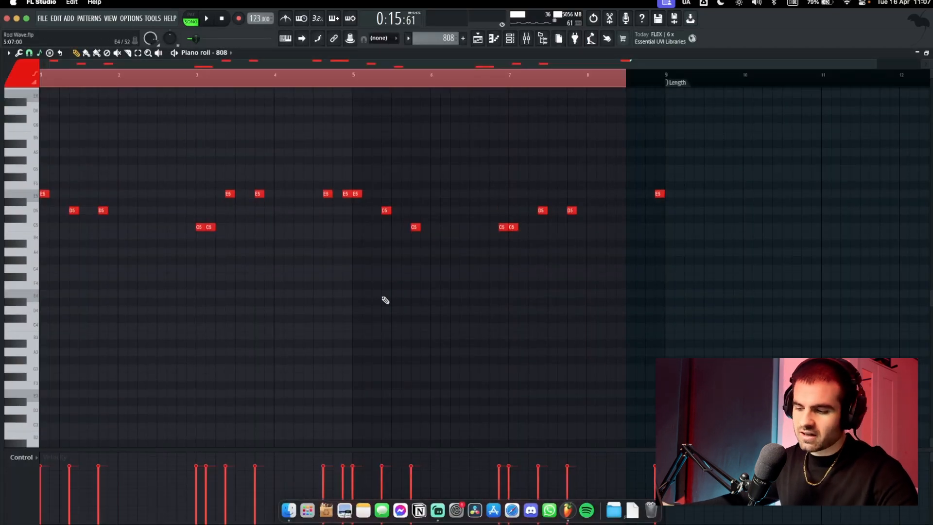
key(super+v)
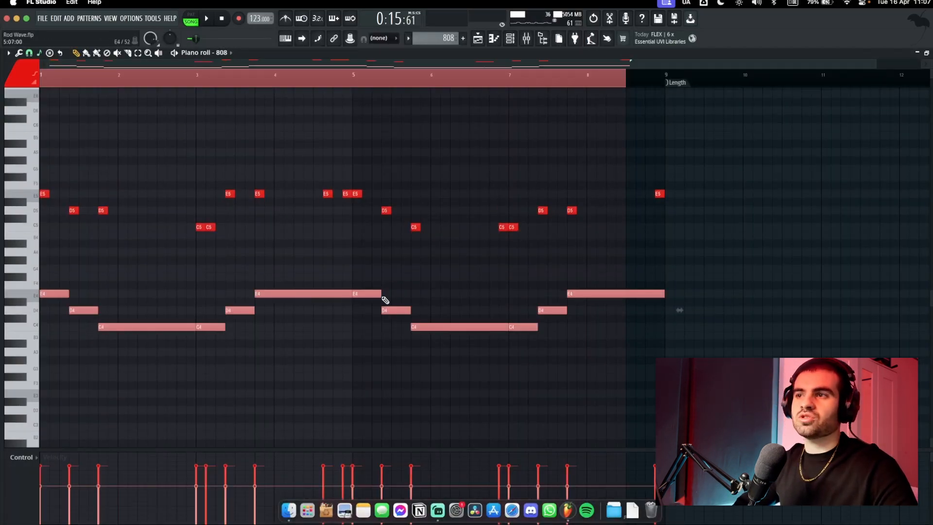
key(super+Up)
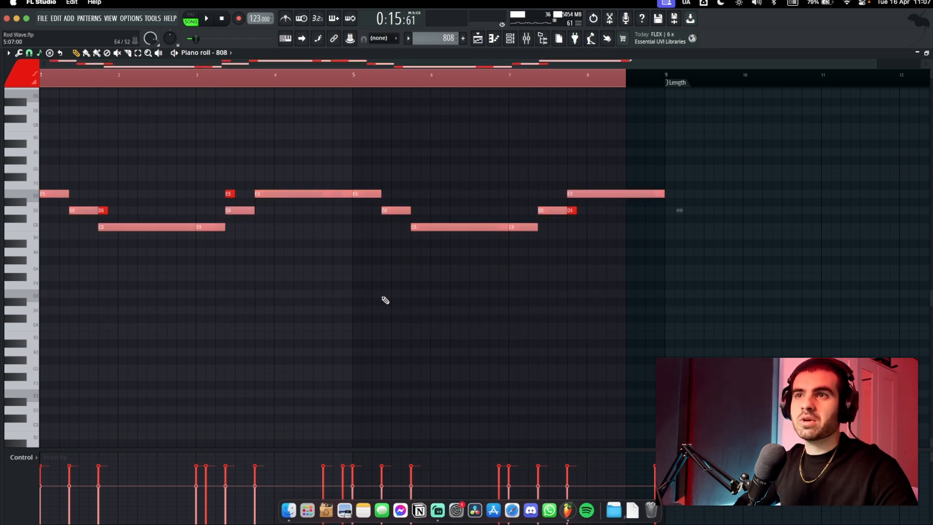
key(super+Down)
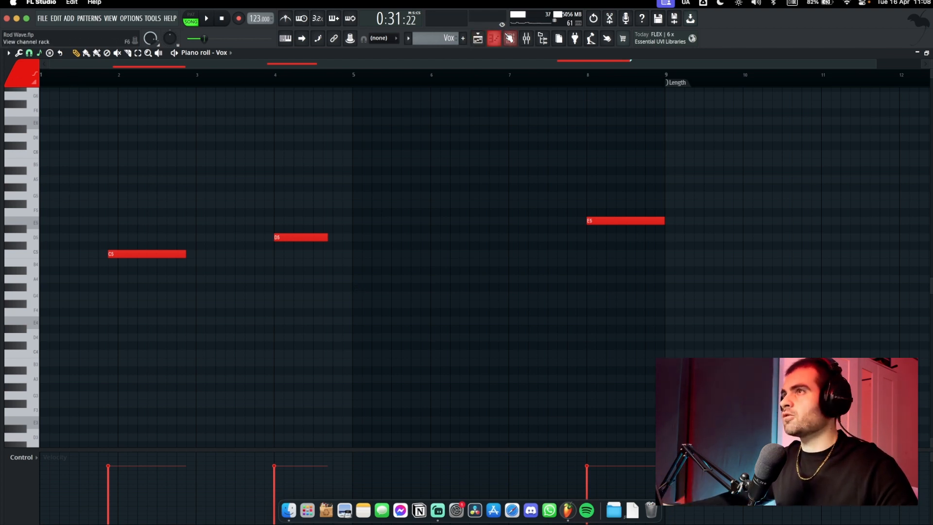
Close the Vox instrument interface and the Channel rack
click(493, 38)
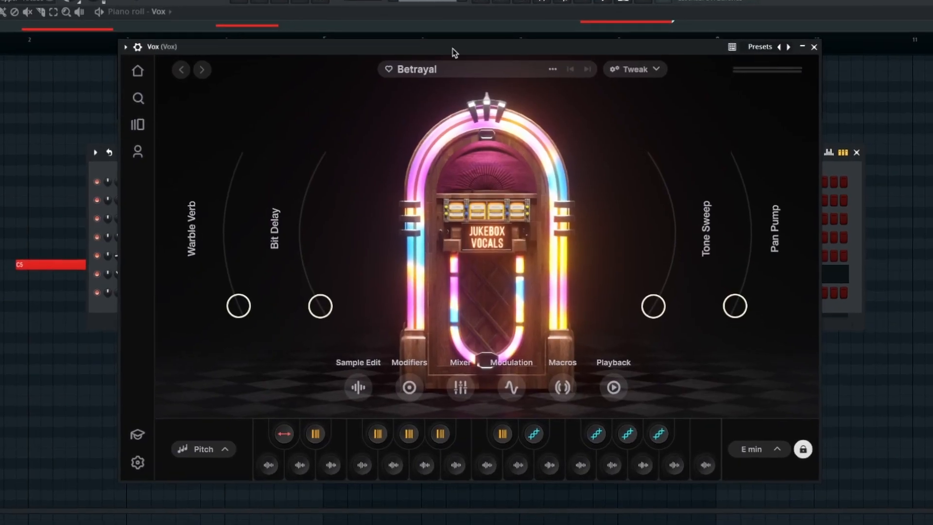
click(824, 42)
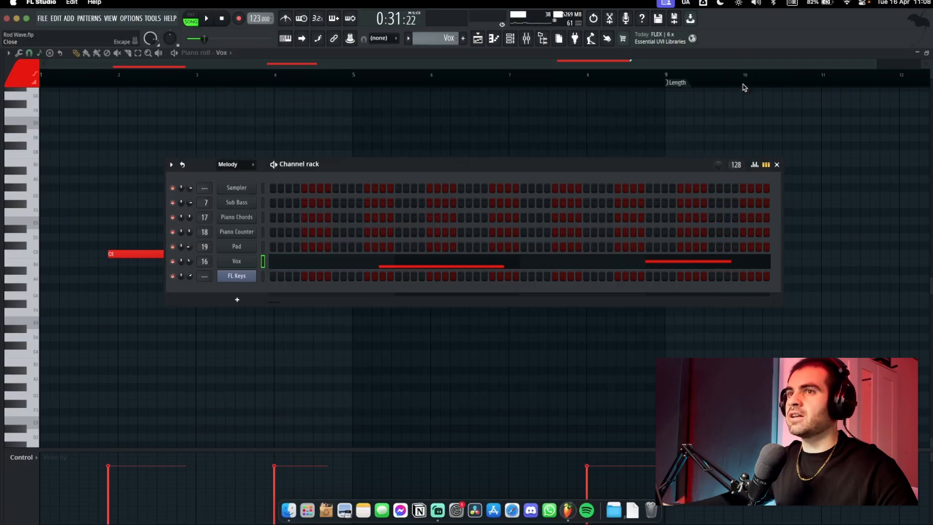
click(777, 165)
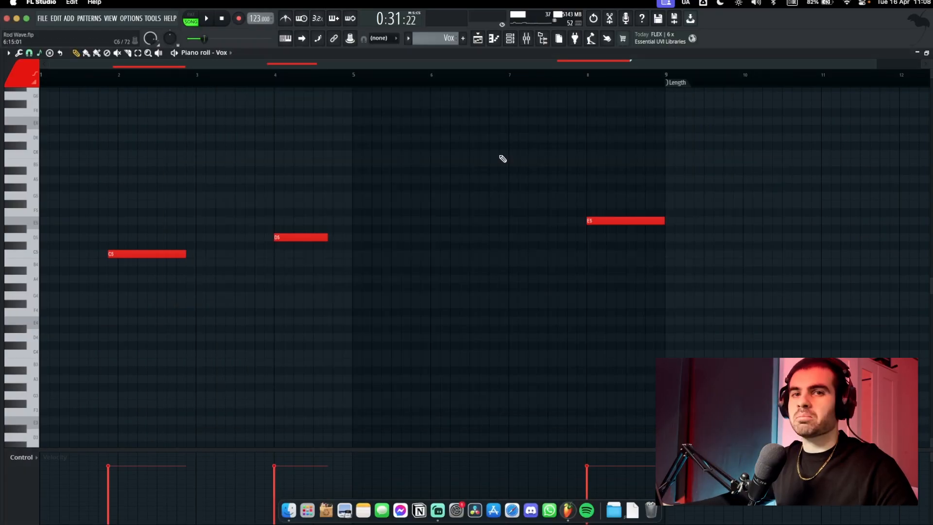
Play the Vox pattern once, then show Pro-Q 3's narrow band-pass around 500 Hz
key(space)
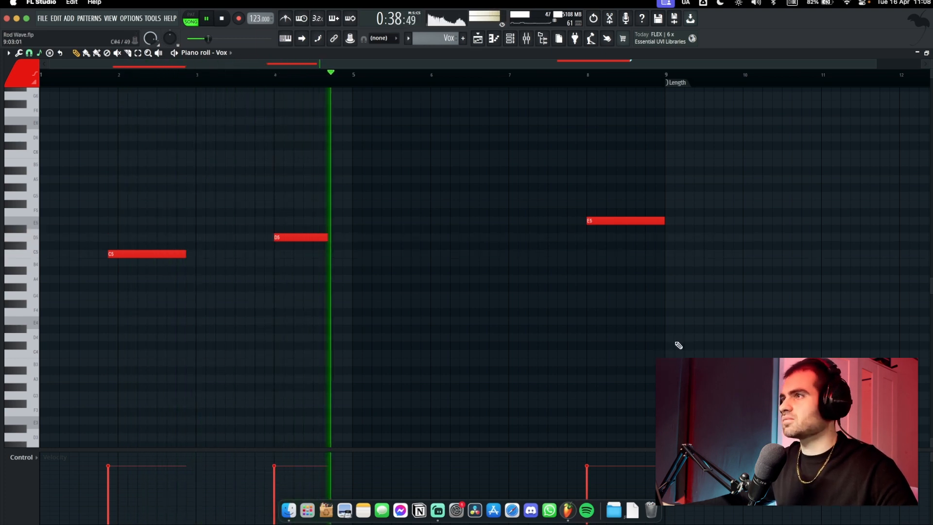
key(space)
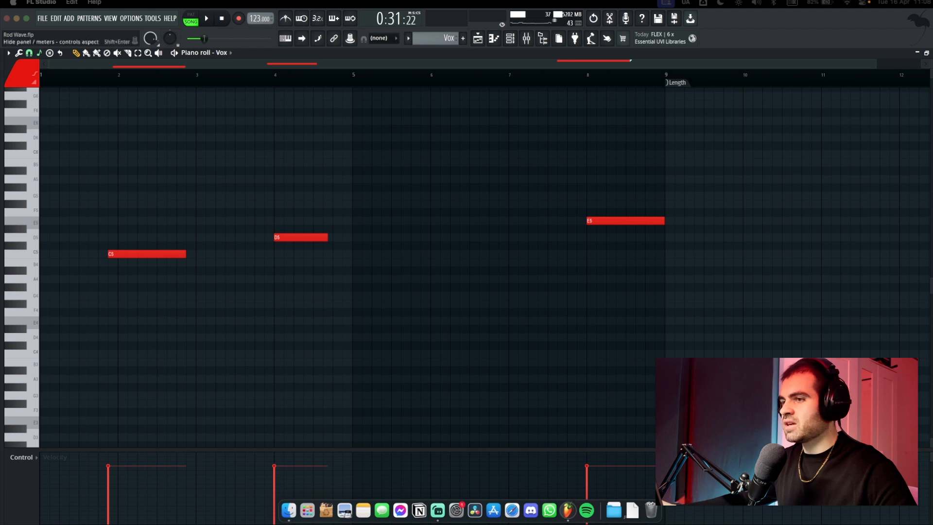
drag(474, 523, 431, 117)
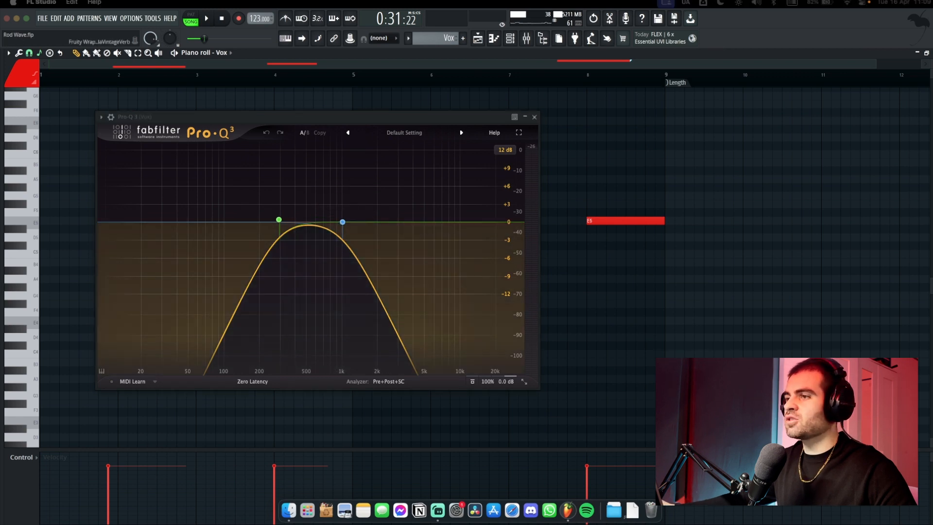
Play the vocal through Pro-Q 3 and ValhallaVintageVerb, arranging both windows, then close the reverb
drag(629, 524, 733, 140)
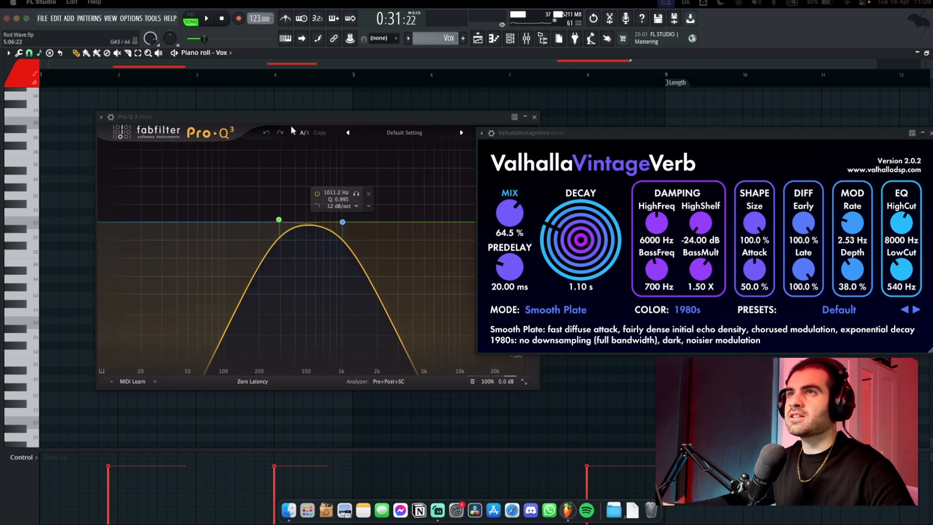
key(space)
drag(369, 122, 348, 112)
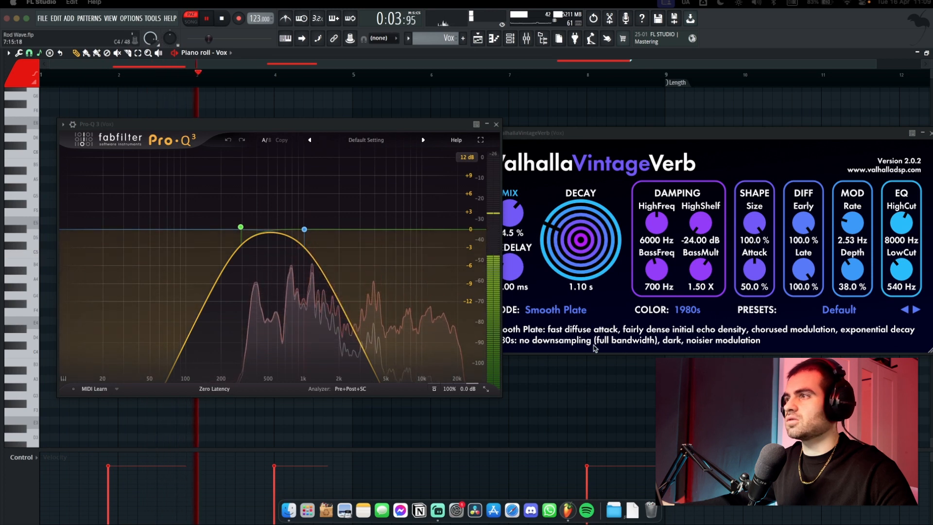
click(543, 154)
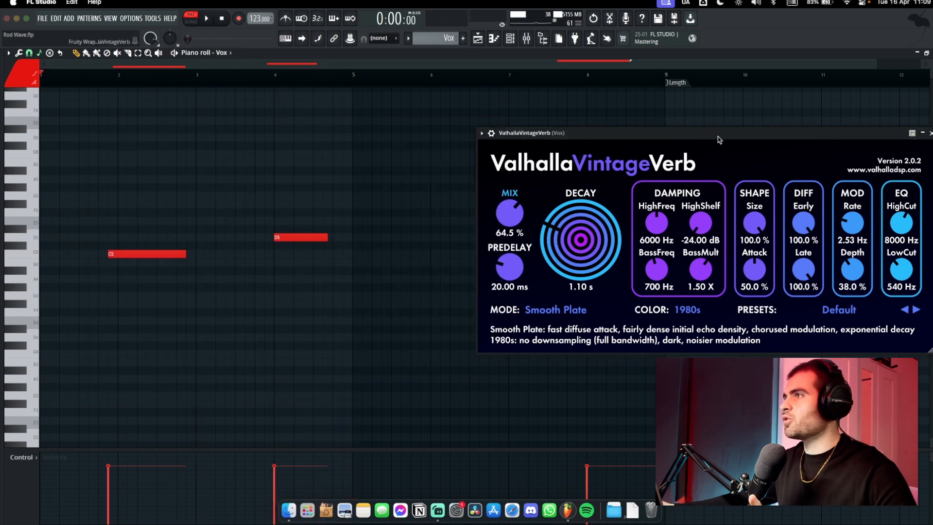
drag(755, 131, 671, 137)
click(848, 140)
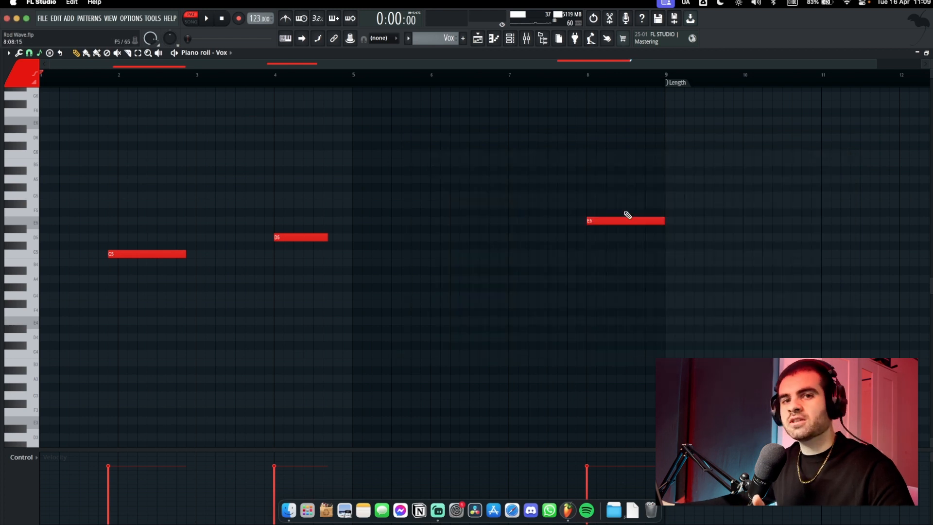